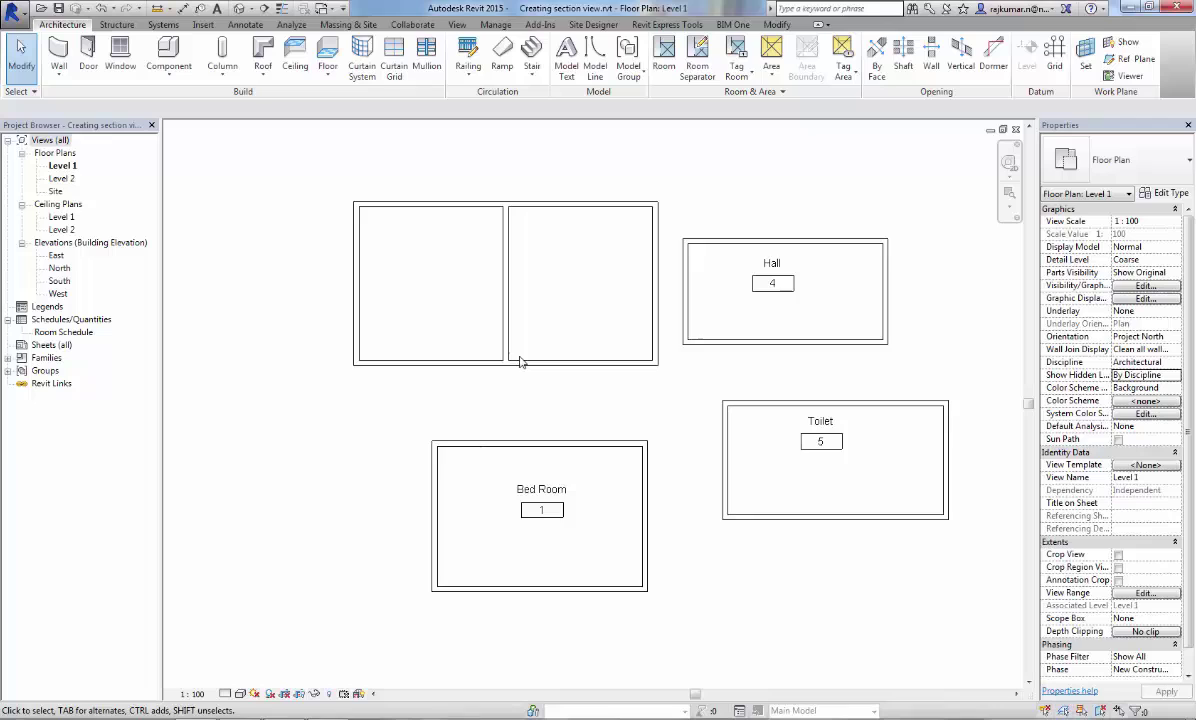
pyautogui.moveTo(520, 360); pyautogui.dragTo(507, 371, button='middle')
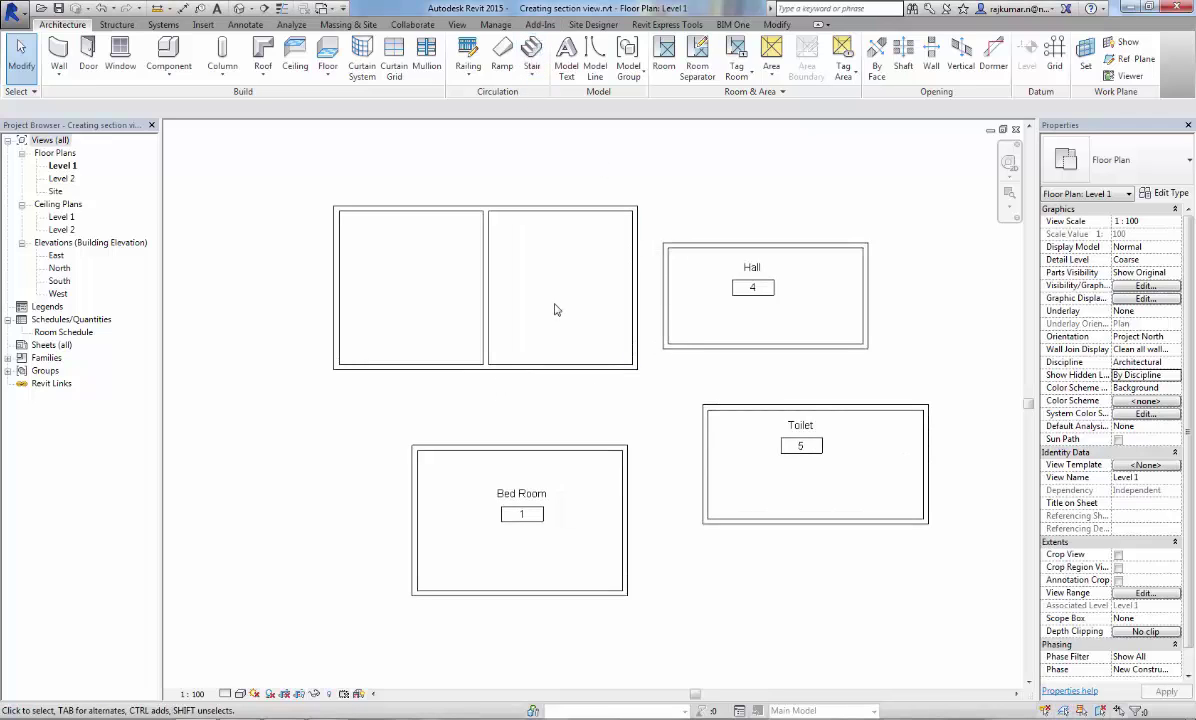
pyautogui.moveTo(555, 308); pyautogui.dragTo(529, 330, button='middle')
pyautogui.scroll(2, 507, 492)
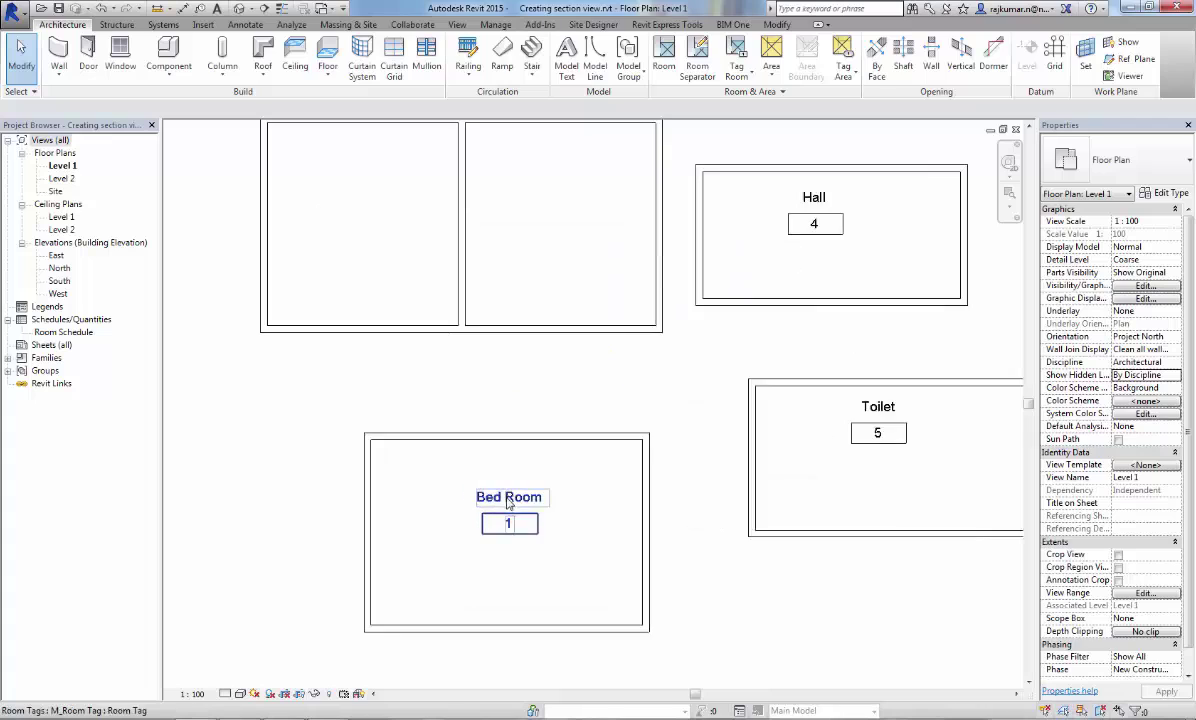
pyautogui.scroll(-2, 507, 492)
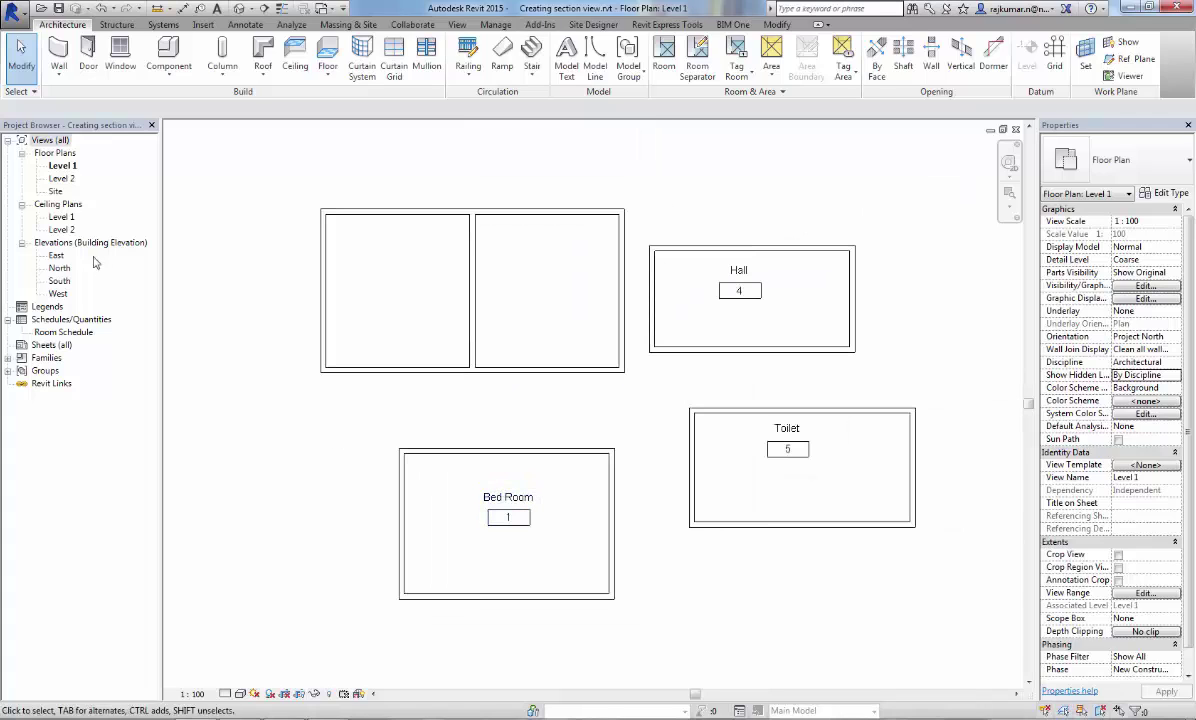
pyautogui.click(48, 344)
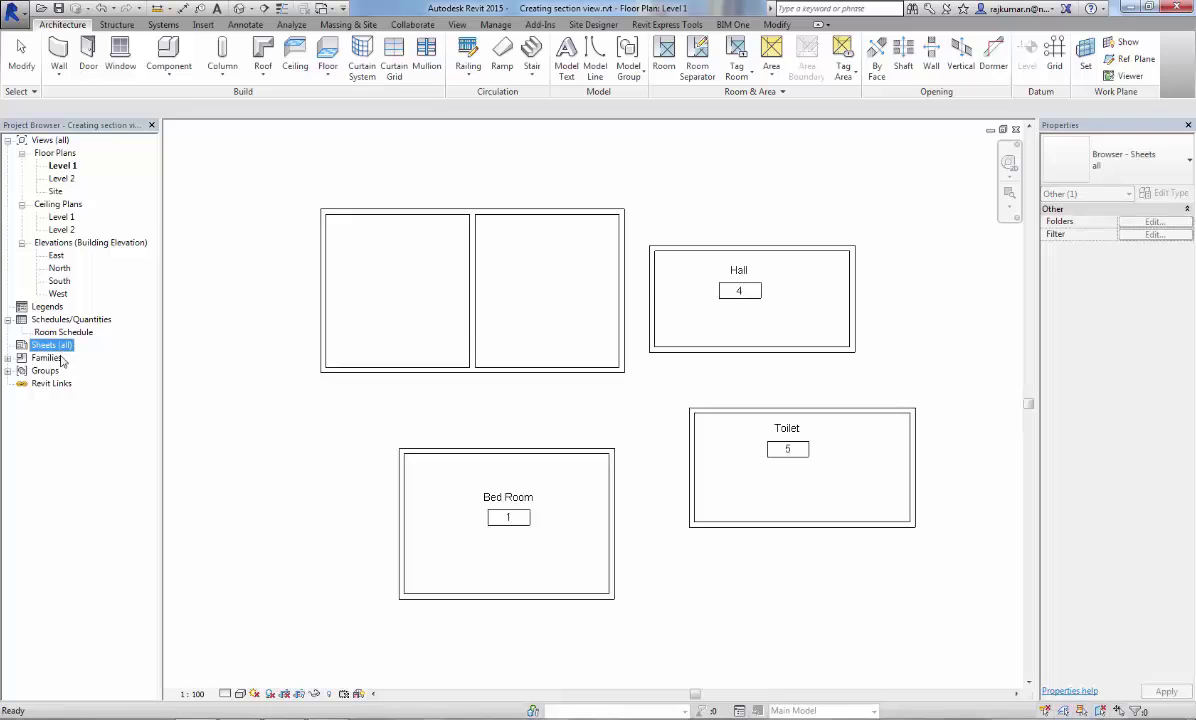
# Launch Dynamo, maximize its window and open the recent graph section view4
pyautogui.click(540, 24)
pyautogui.click(524, 48)
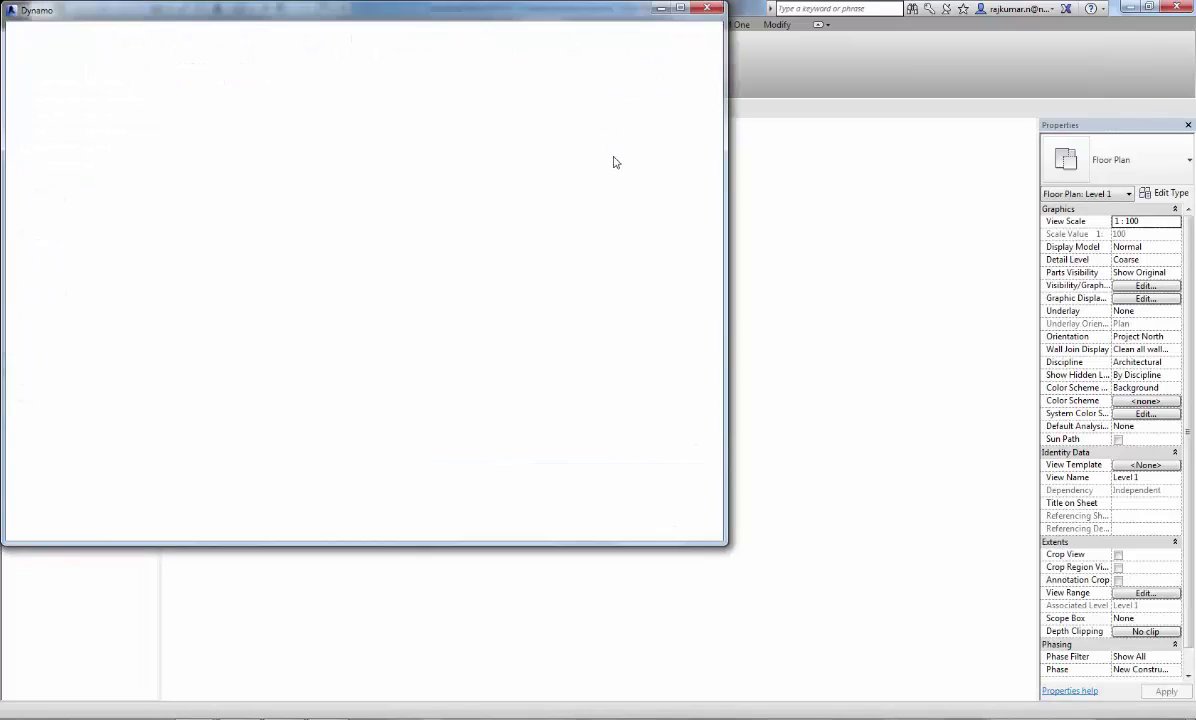
pyautogui.doubleClick(541, 20)
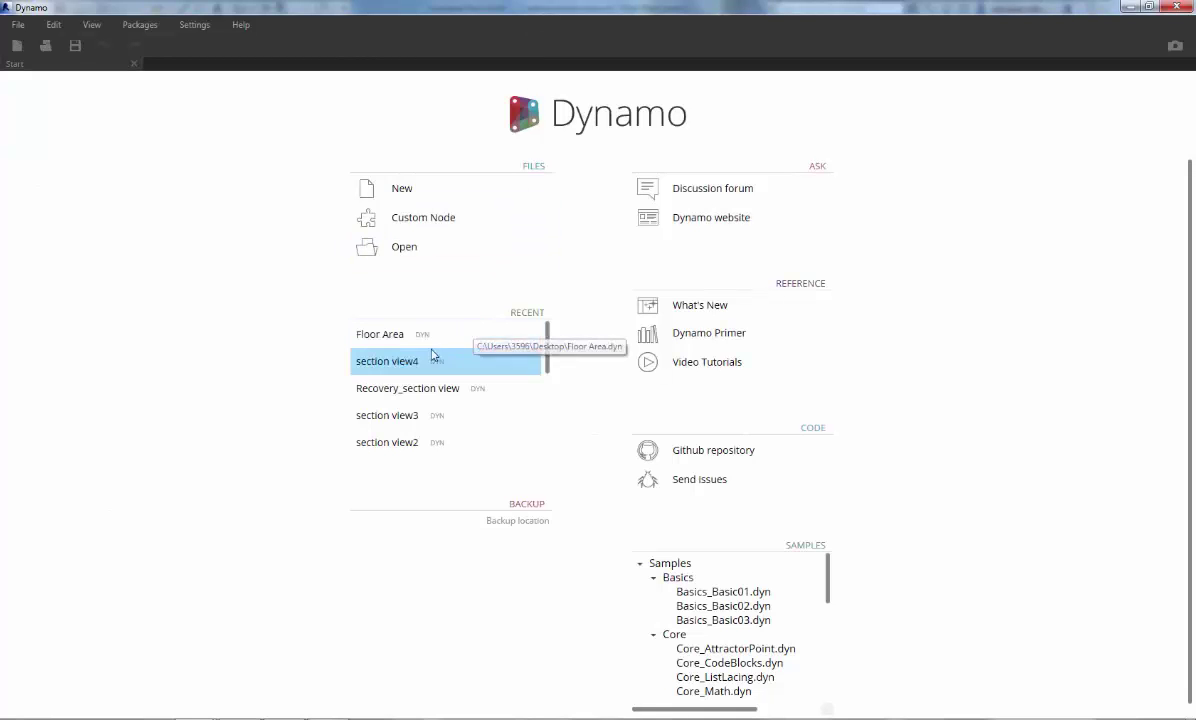
pyautogui.click(378, 369)
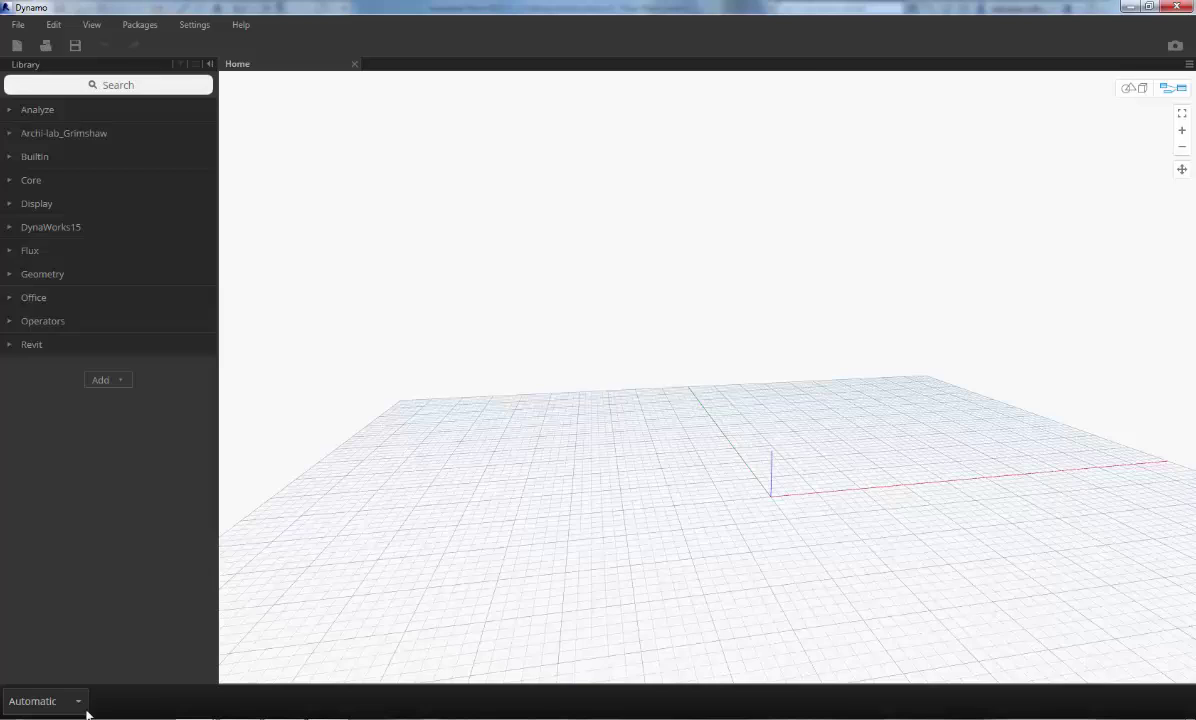
# Examine the start of the graph, from the Rooms category through the bounding box and cuboid nodes to the exploded geometry
pyautogui.scroll(-5, 560, 416)
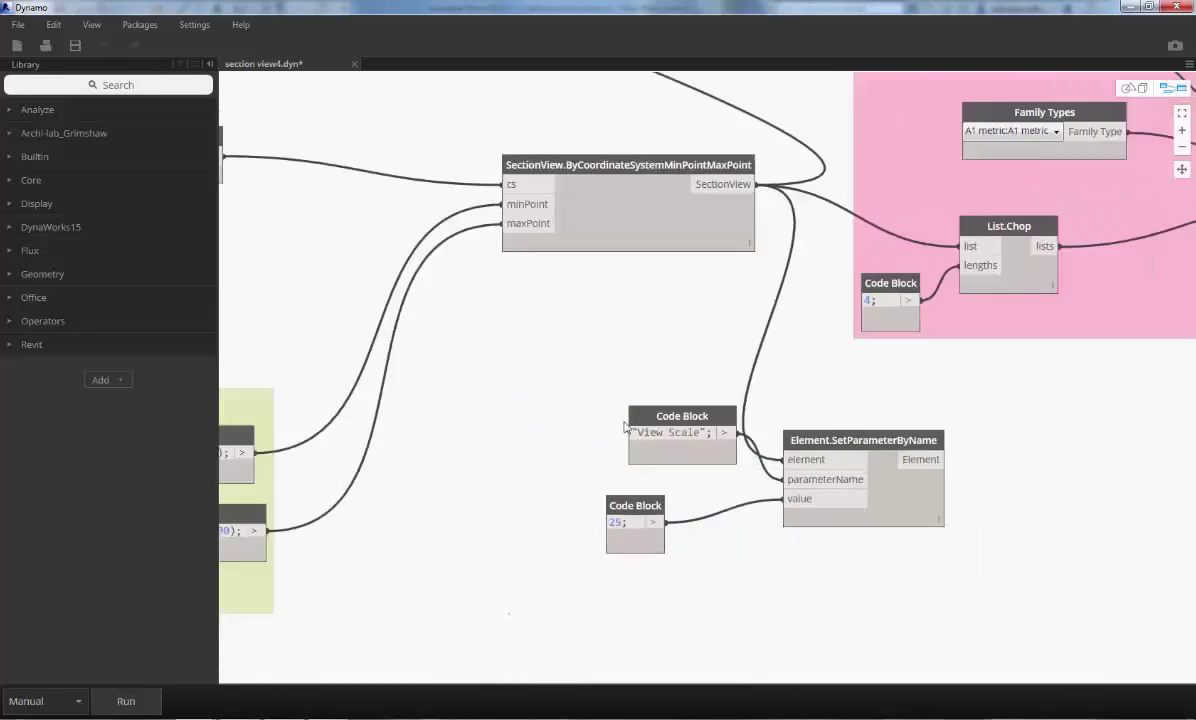
pyautogui.scroll(-2, 745, 478)
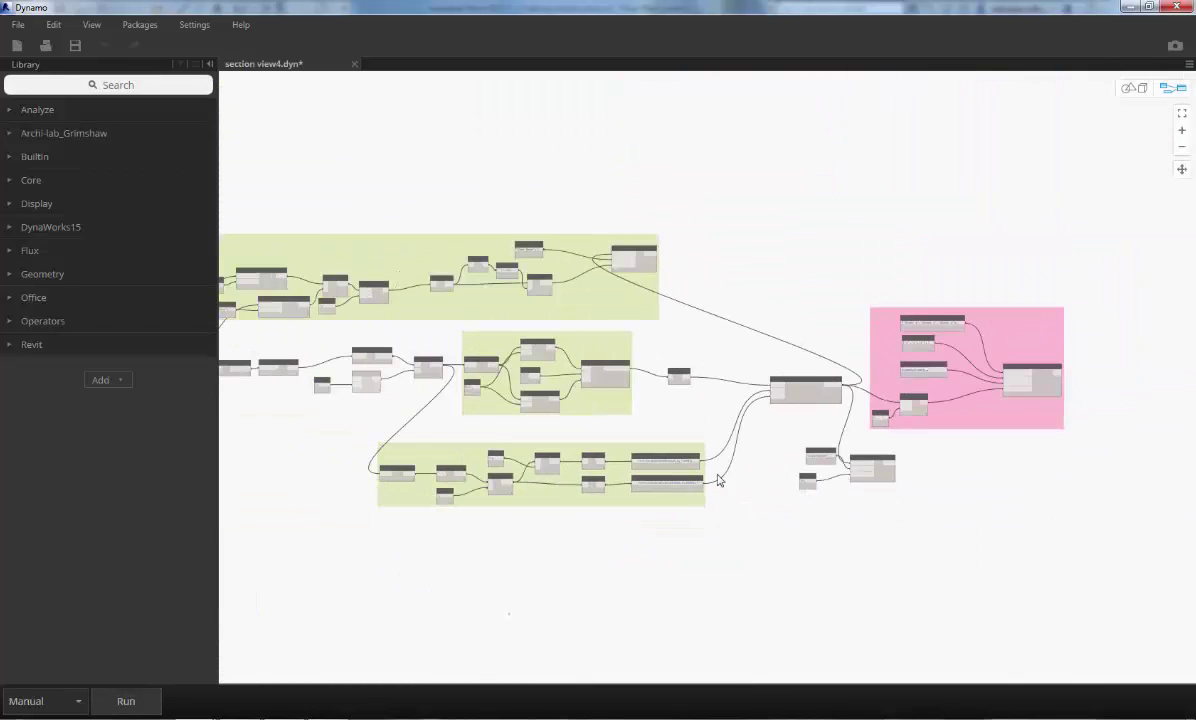
pyautogui.moveTo(391, 448); pyautogui.dragTo(699, 491, button='middle')
pyautogui.scroll(1, 522, 463)
pyautogui.scroll(5, 521, 466)
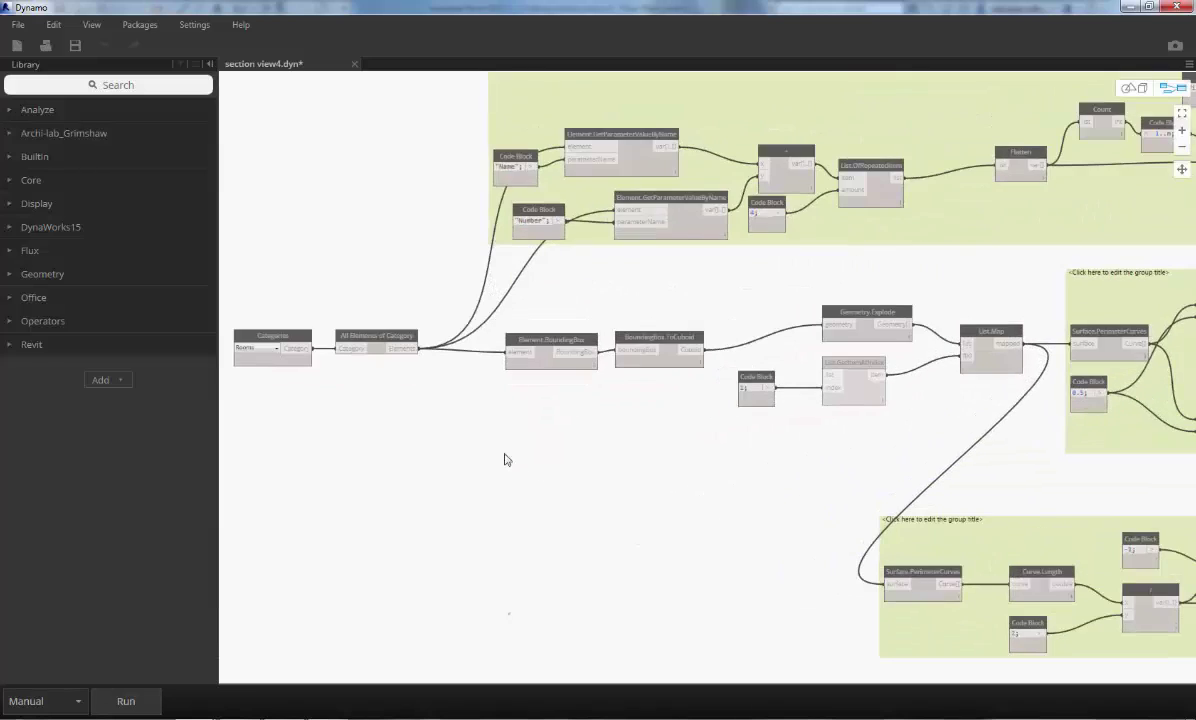
pyautogui.scroll(2, 478, 458)
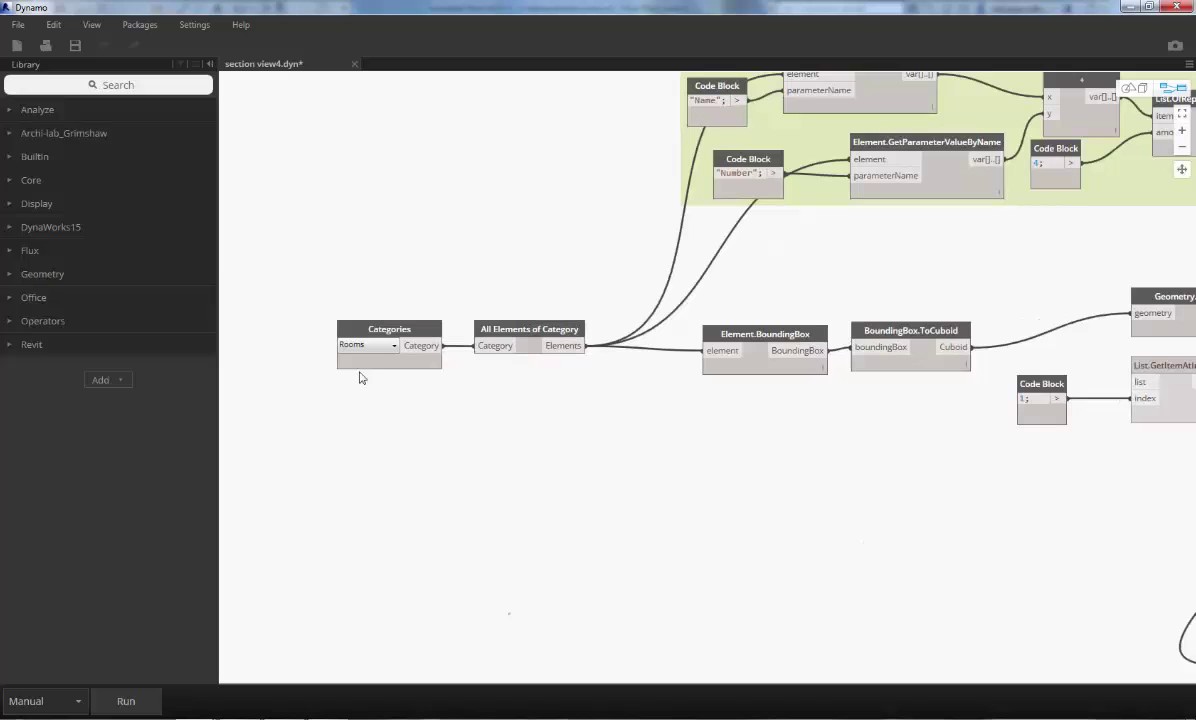
pyautogui.moveTo(619, 391); pyautogui.dragTo(513, 403, button='middle')
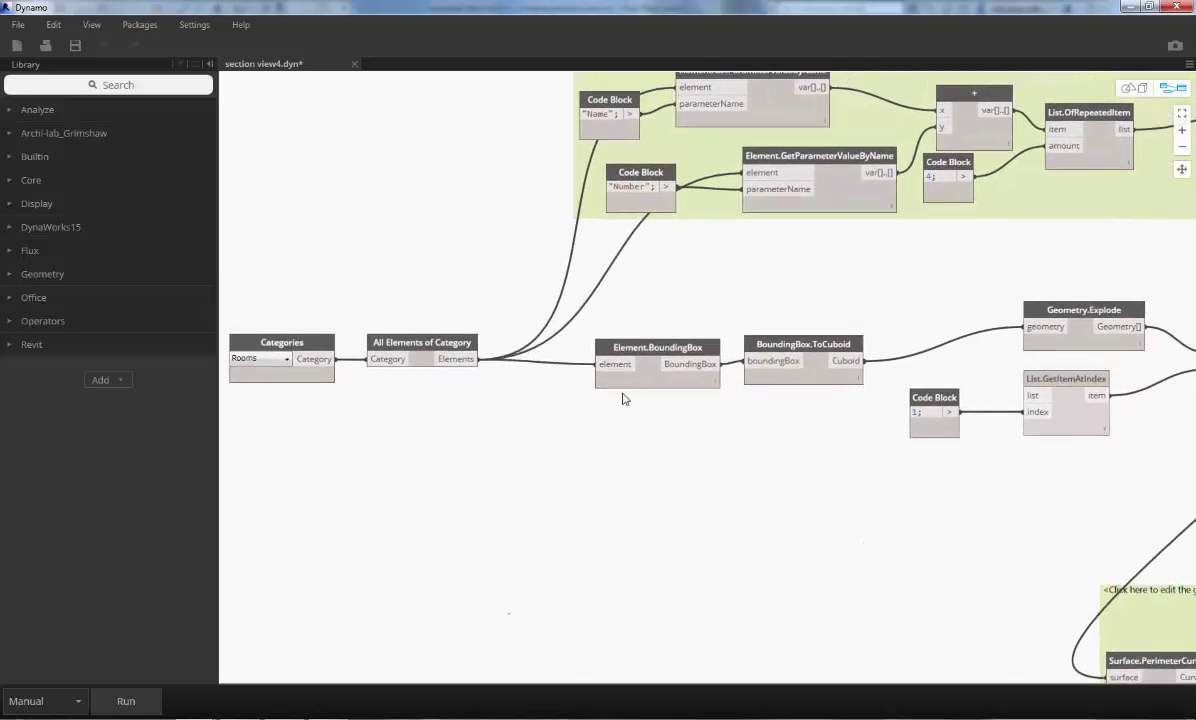
pyautogui.moveTo(625, 398); pyautogui.dragTo(592, 503, button='middle')
pyautogui.moveTo(717, 497); pyautogui.dragTo(595, 502, button='middle')
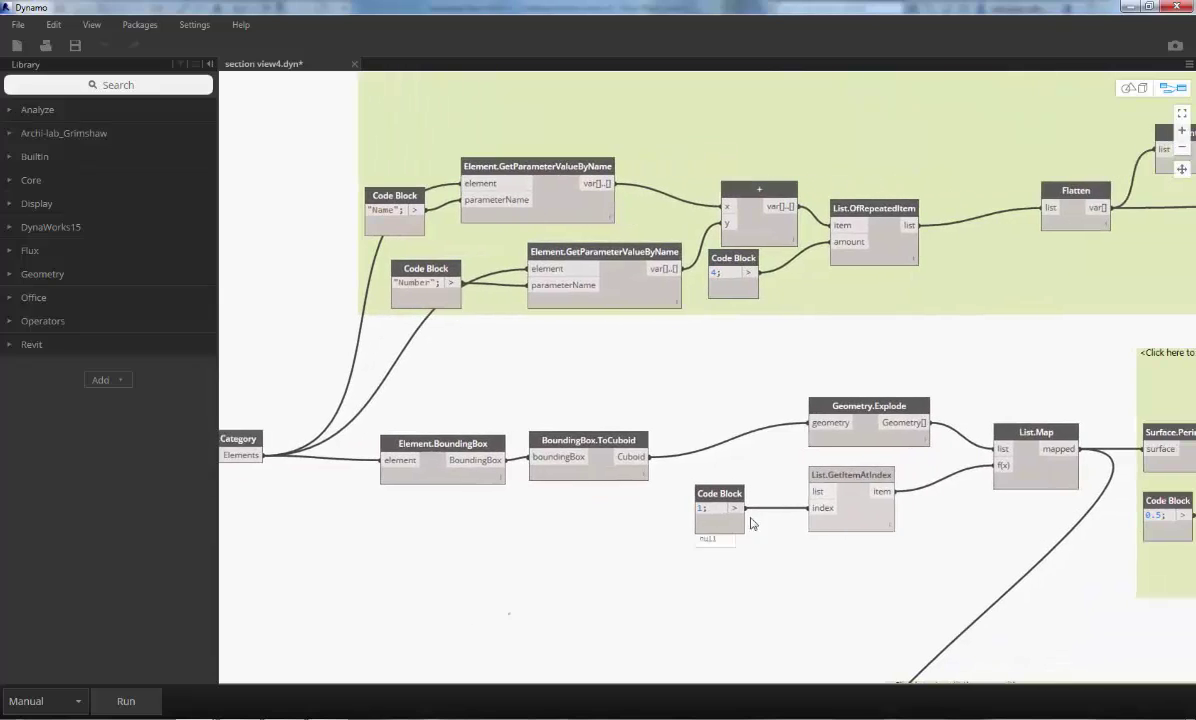
pyautogui.moveTo(728, 516); pyautogui.dragTo(602, 591, button='middle')
pyautogui.moveTo(702, 573)
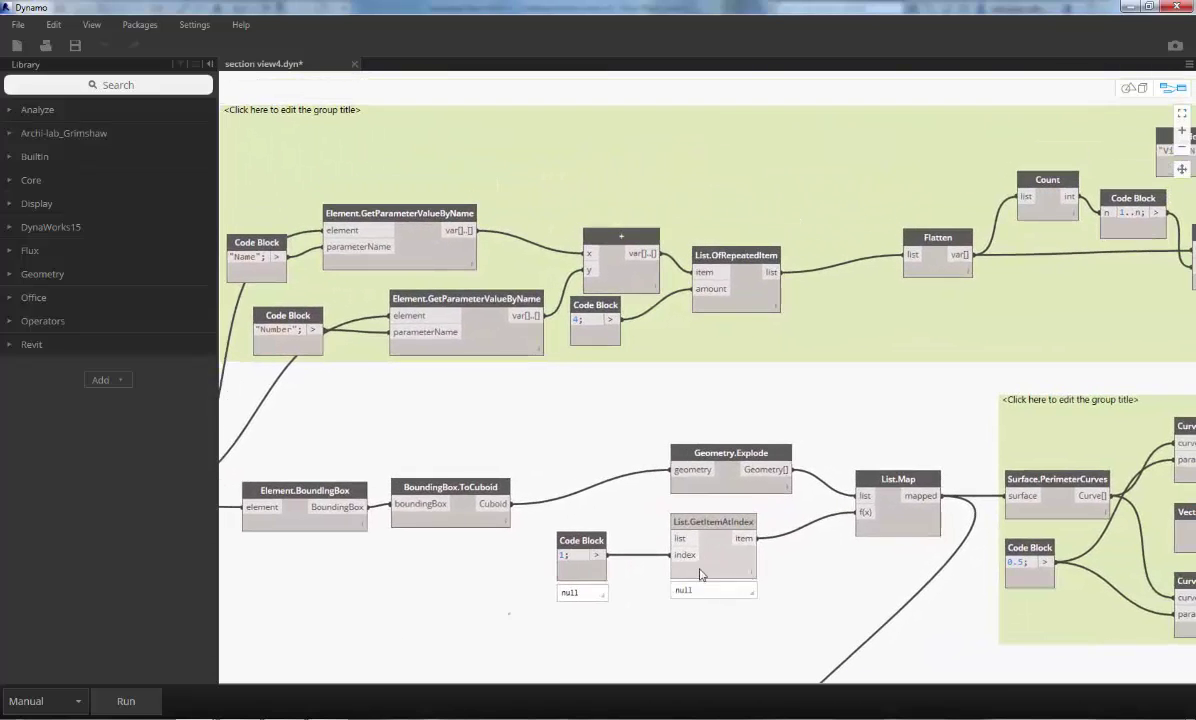
# Examine the List.Map node and the groups that define the section coordinate systems, view names and minimum and maximum points
pyautogui.moveTo(754, 577); pyautogui.dragTo(616, 490, button='middle')
pyautogui.scroll(1, 788, 493)
pyautogui.moveTo(786, 493); pyautogui.dragTo(617, 485, button='middle')
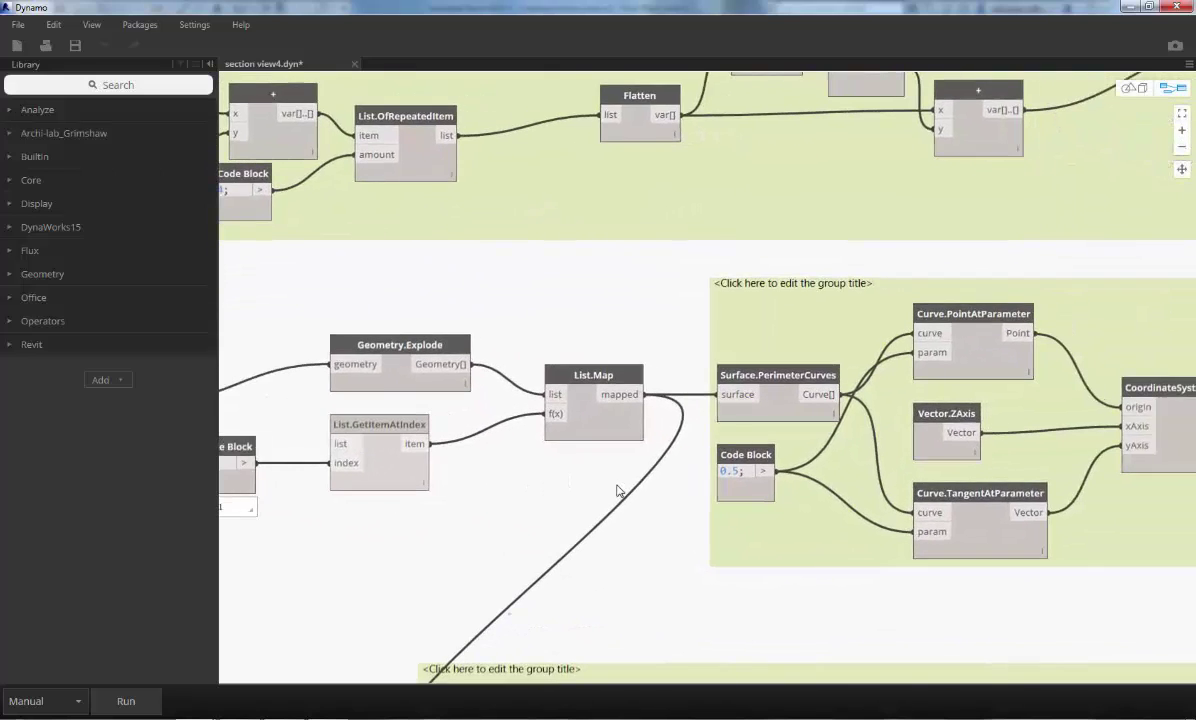
pyautogui.scroll(-3, 617, 485)
pyautogui.moveTo(772, 503); pyautogui.dragTo(684, 502, button='middle')
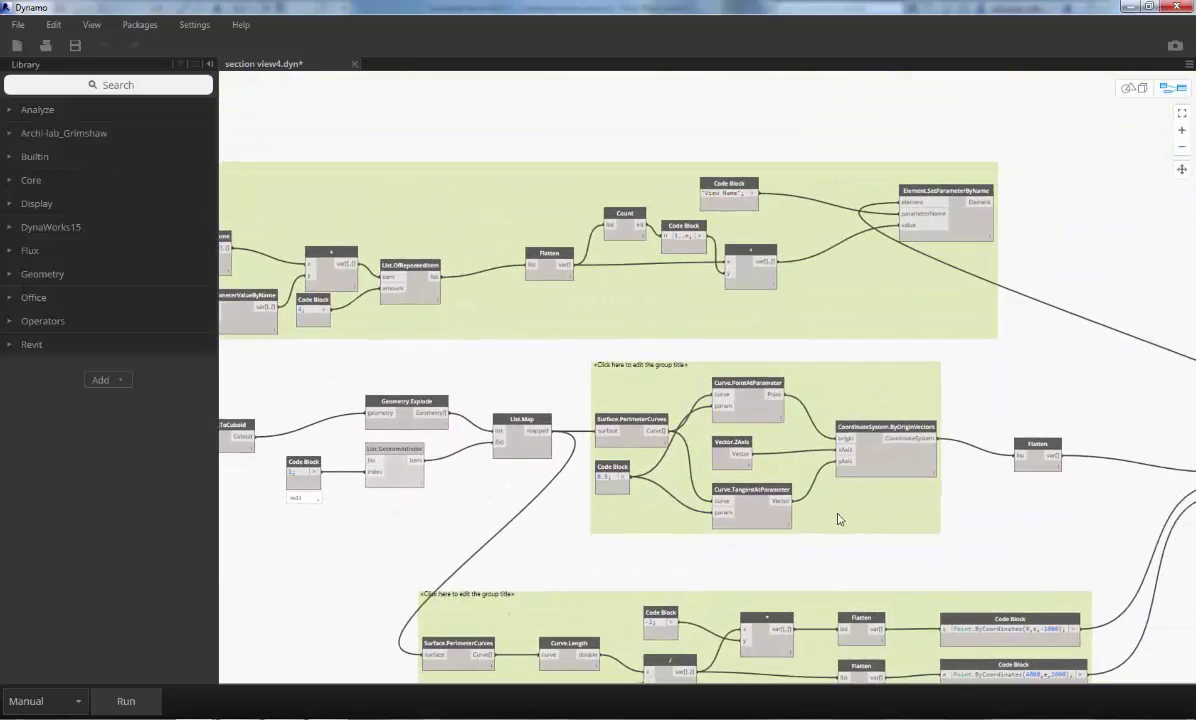
pyautogui.moveTo(837, 514); pyautogui.dragTo(746, 508, button='middle')
pyautogui.moveTo(833, 526); pyautogui.dragTo(828, 513, button='middle')
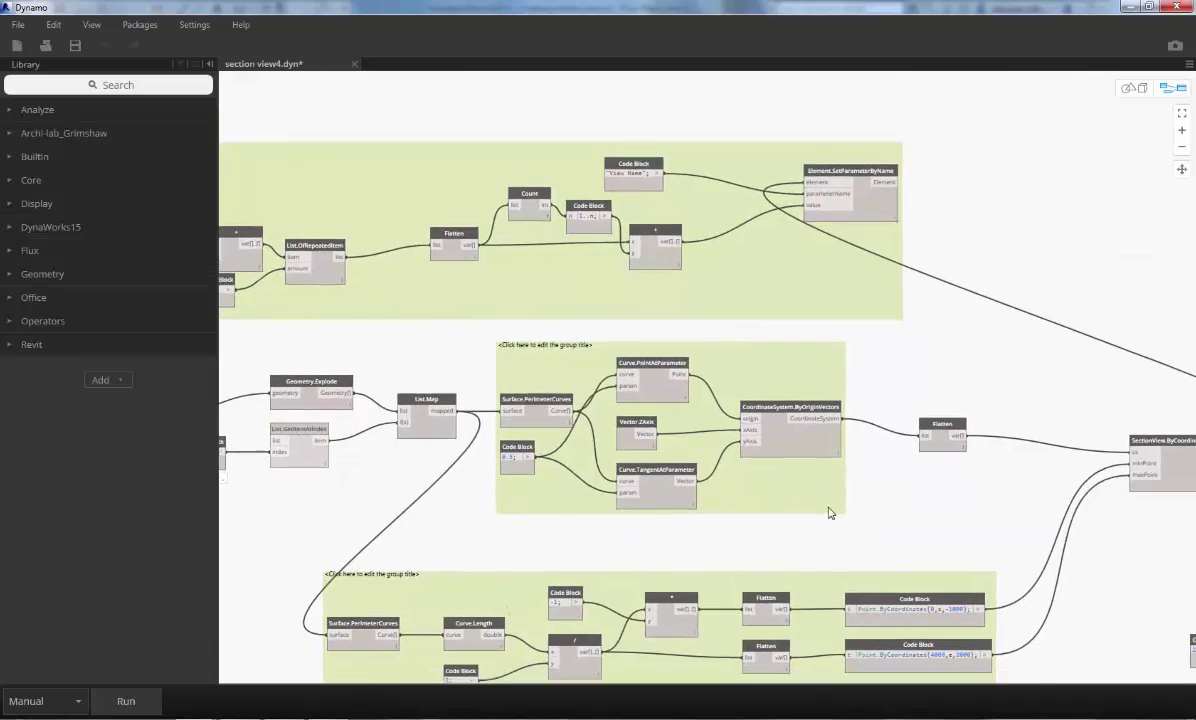
pyautogui.scroll(3, 657, 204)
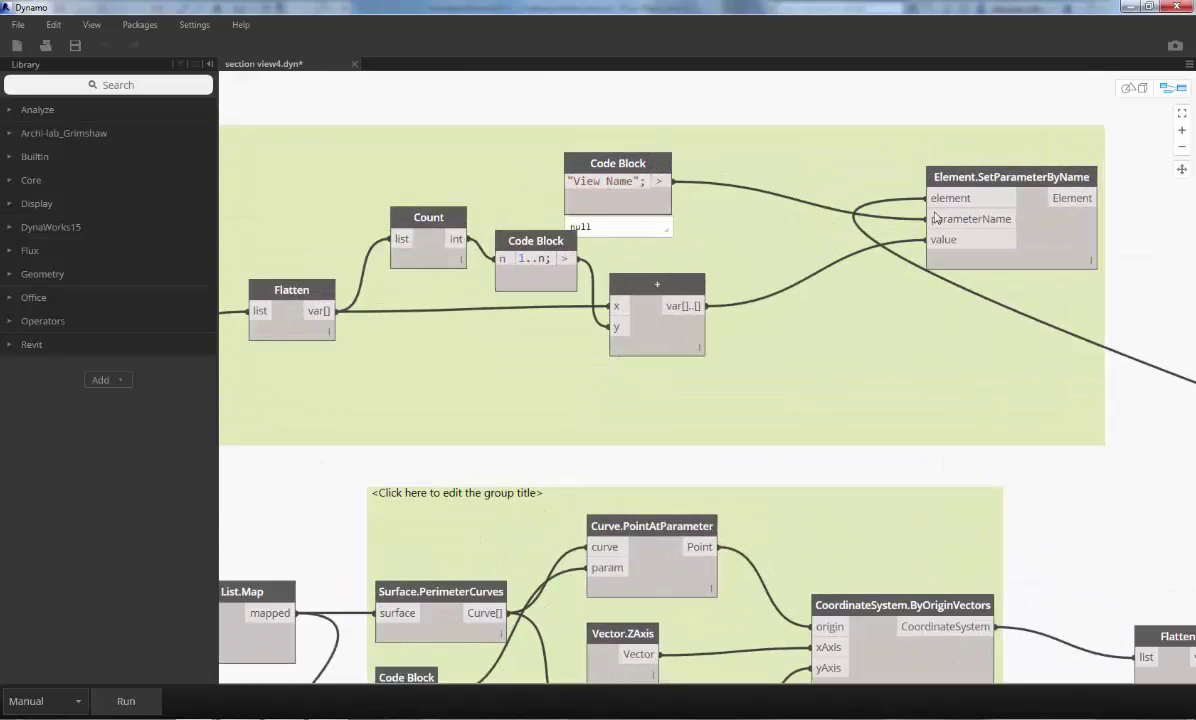
pyautogui.scroll(-5, 1025, 261)
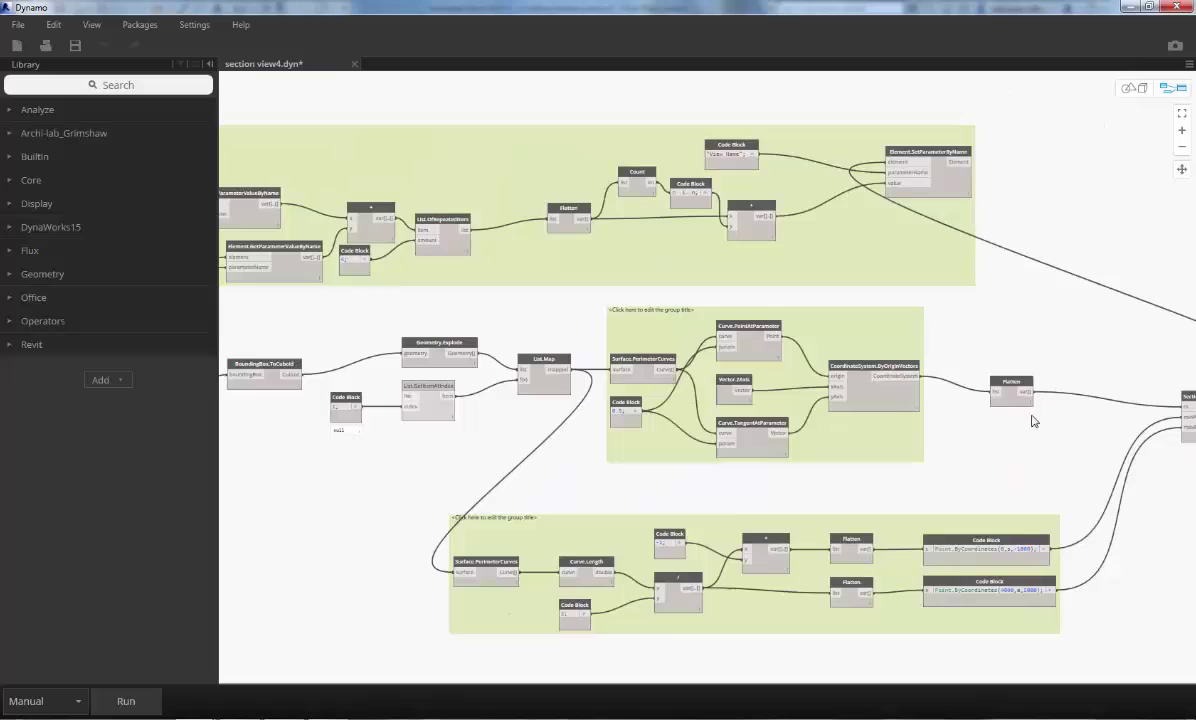
pyautogui.scroll(3, 758, 338)
pyautogui.scroll(-5, 758, 338)
pyautogui.scroll(4, 847, 387)
# Add "Sheet 4" to the sheet name list in the code block of the pink sheet creation group
pyautogui.moveTo(884, 385); pyautogui.dragTo(1046, 395, button='middle')
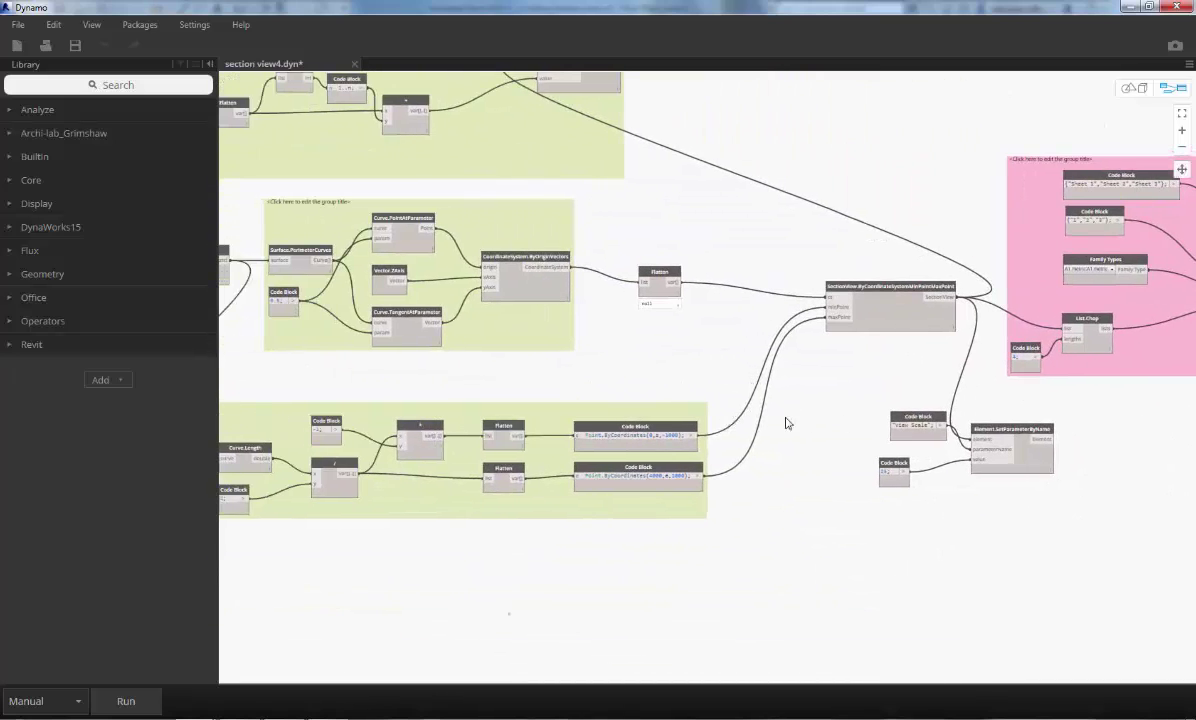
pyautogui.moveTo(728, 434); pyautogui.dragTo(352, 458, button='middle')
pyautogui.scroll(3, 912, 414)
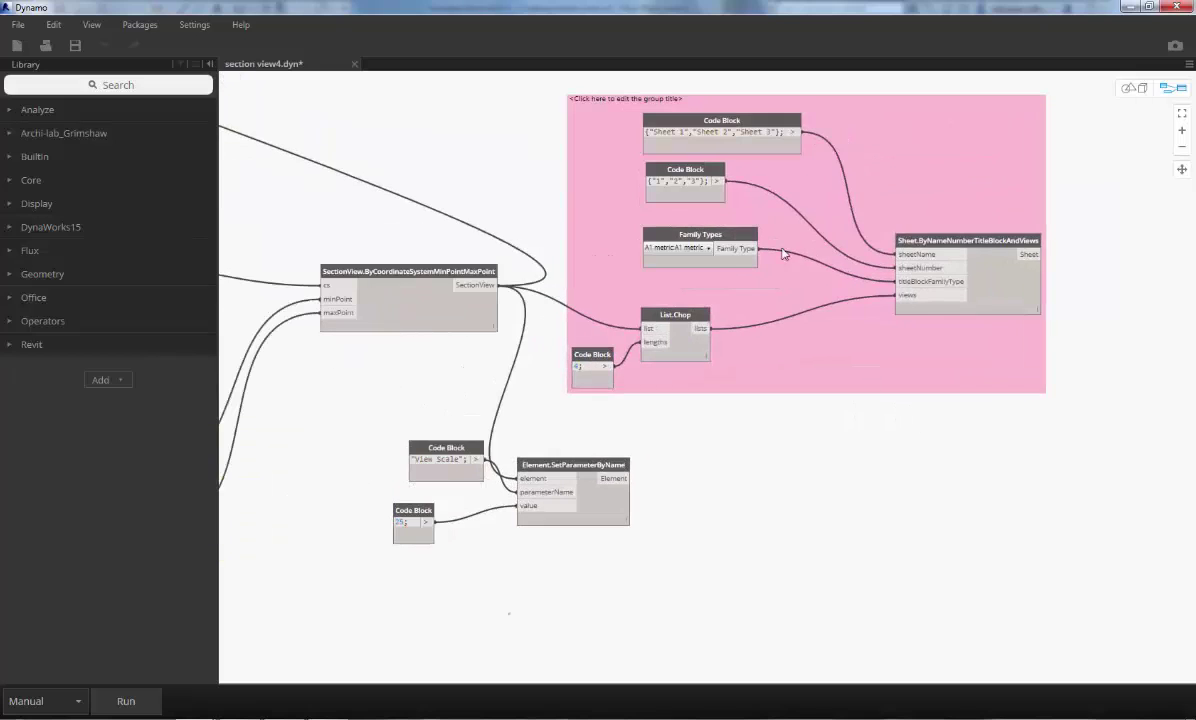
pyautogui.moveTo(690, 140)
pyautogui.write(',S')
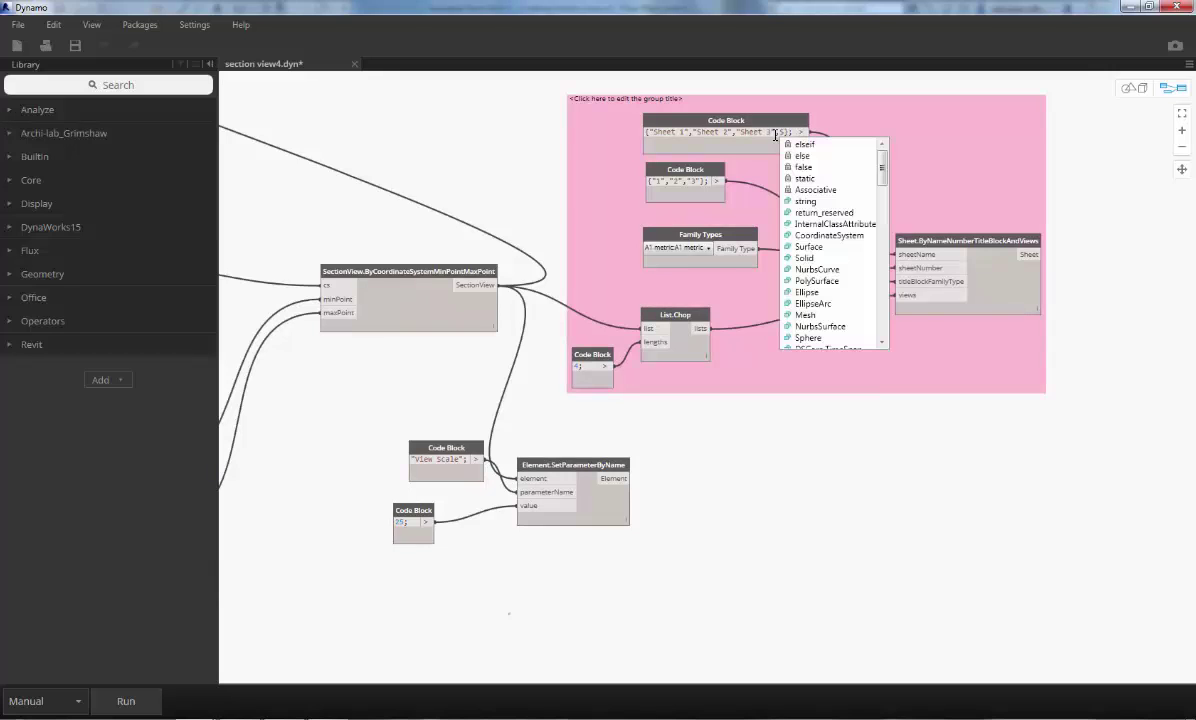
pyautogui.write('heet')
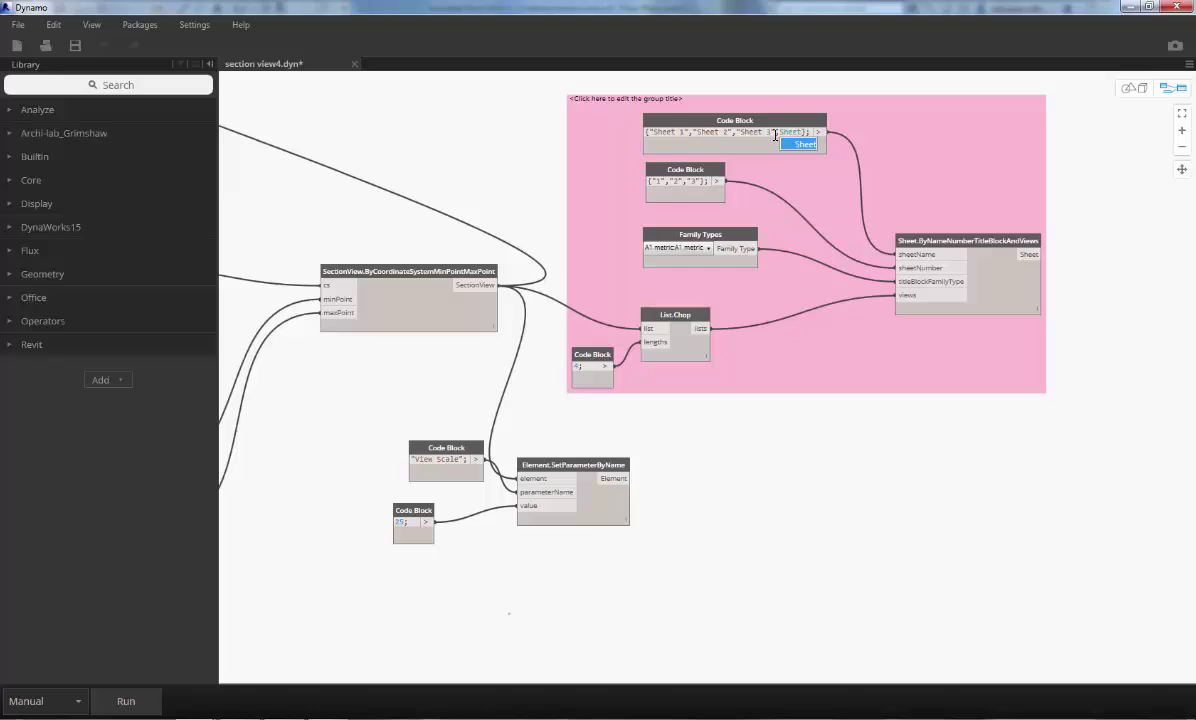
pyautogui.write(' 4"')
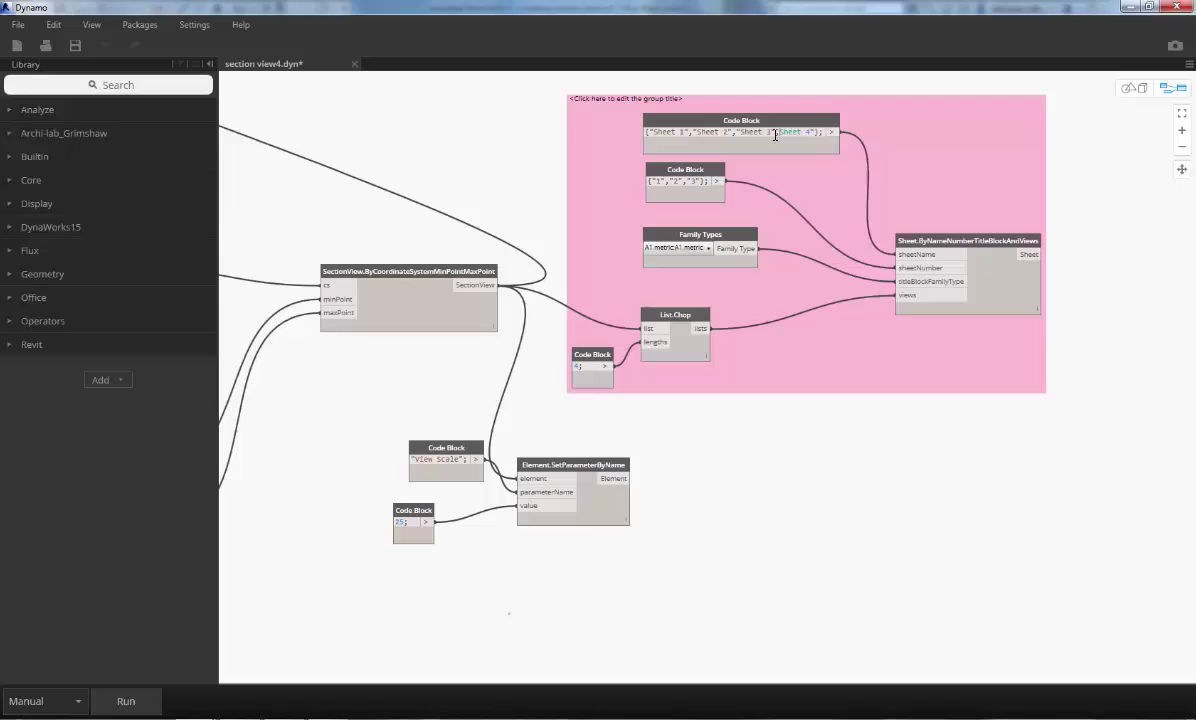
pyautogui.write('"')
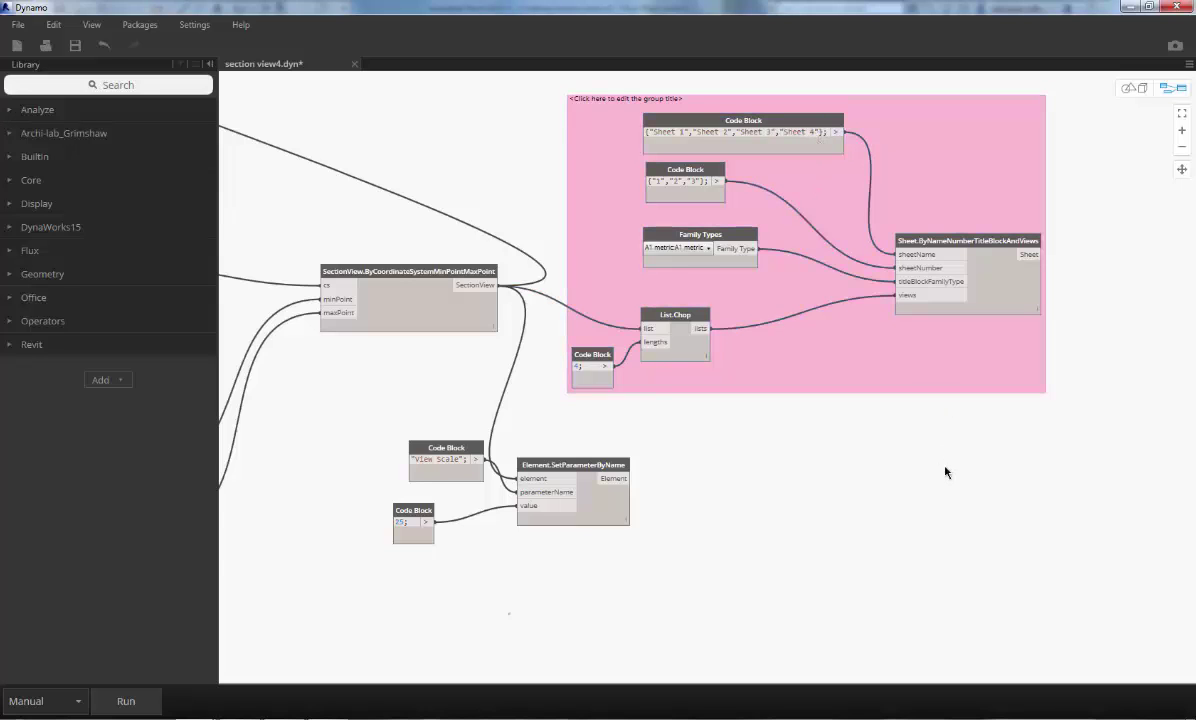
# Place the Dynamo window beside the Revit floor plan and run the section view graph
pyautogui.scroll(-3, 943, 470)
pyautogui.scroll(-4, 897, 458)
pyautogui.moveTo(748, 464); pyautogui.dragTo(953, 470, button='middle')
pyautogui.scroll(-2, 898, 470)
pyautogui.moveTo(558, 4); pyautogui.dragTo(1193, 153)
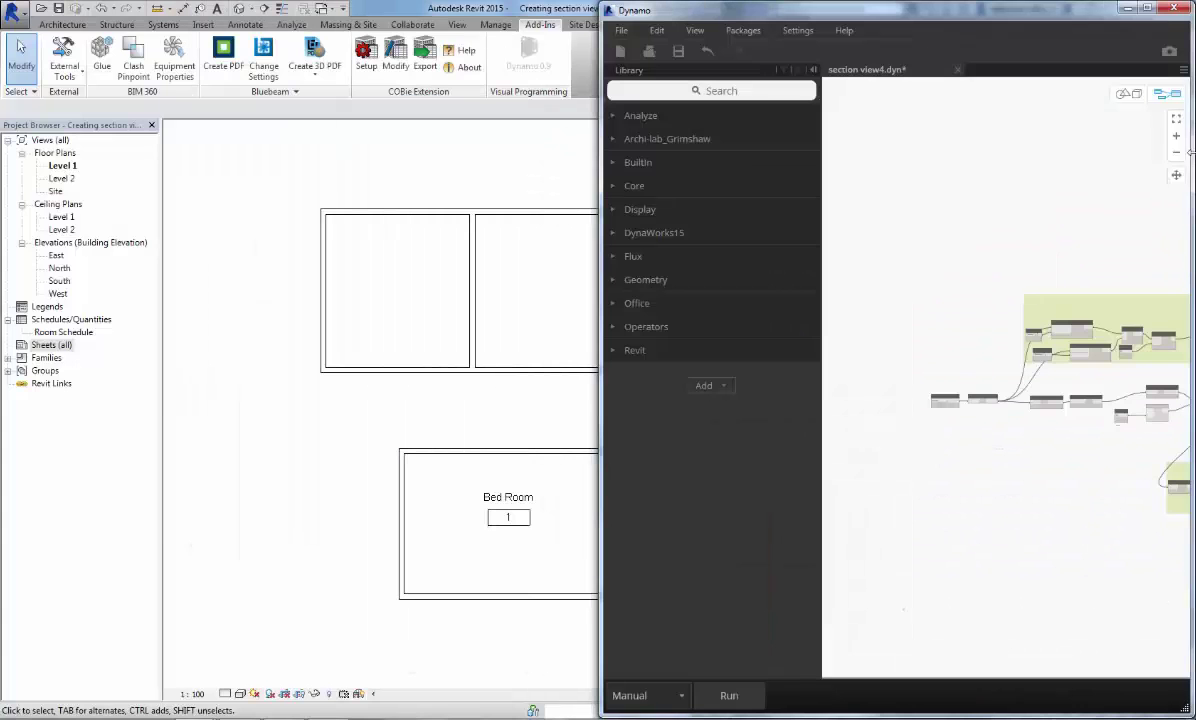
pyautogui.click(733, 695)
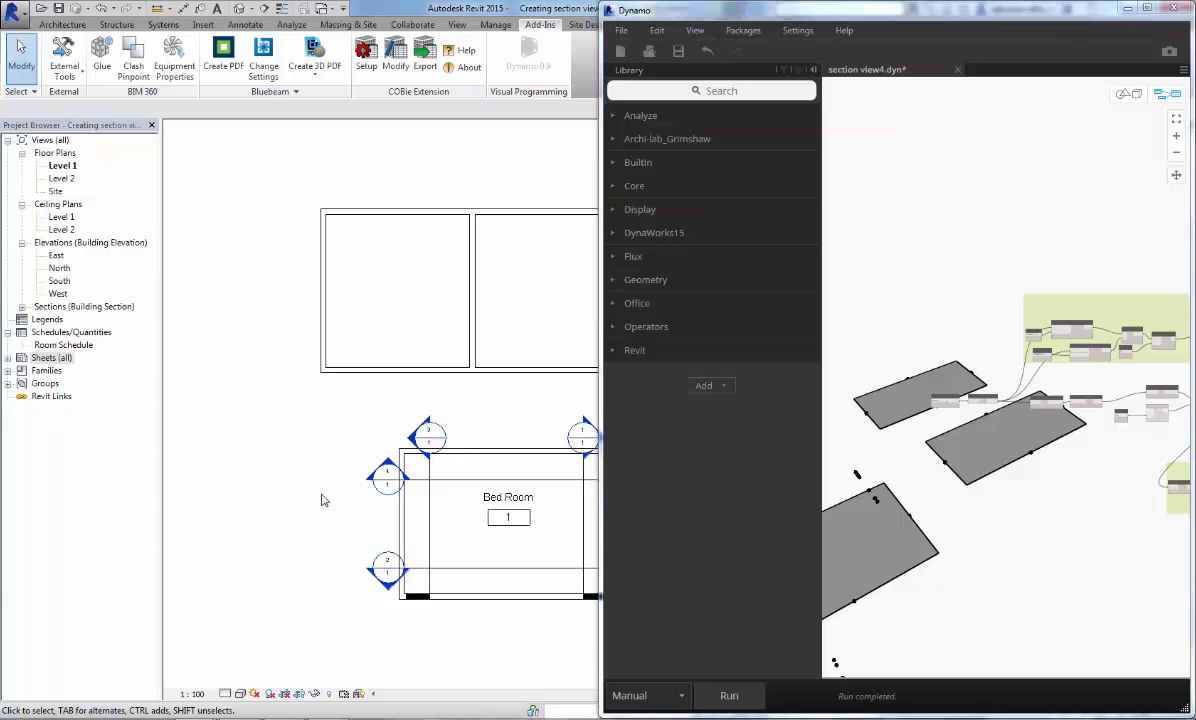
# Inspect the section marks around the rooms on the Level 1 plan, and list the generated sheets and building sections
pyautogui.scroll(-3, 303, 497)
pyautogui.scroll(-2, 343, 525)
pyautogui.moveTo(379, 542); pyautogui.dragTo(326, 536, button='middle')
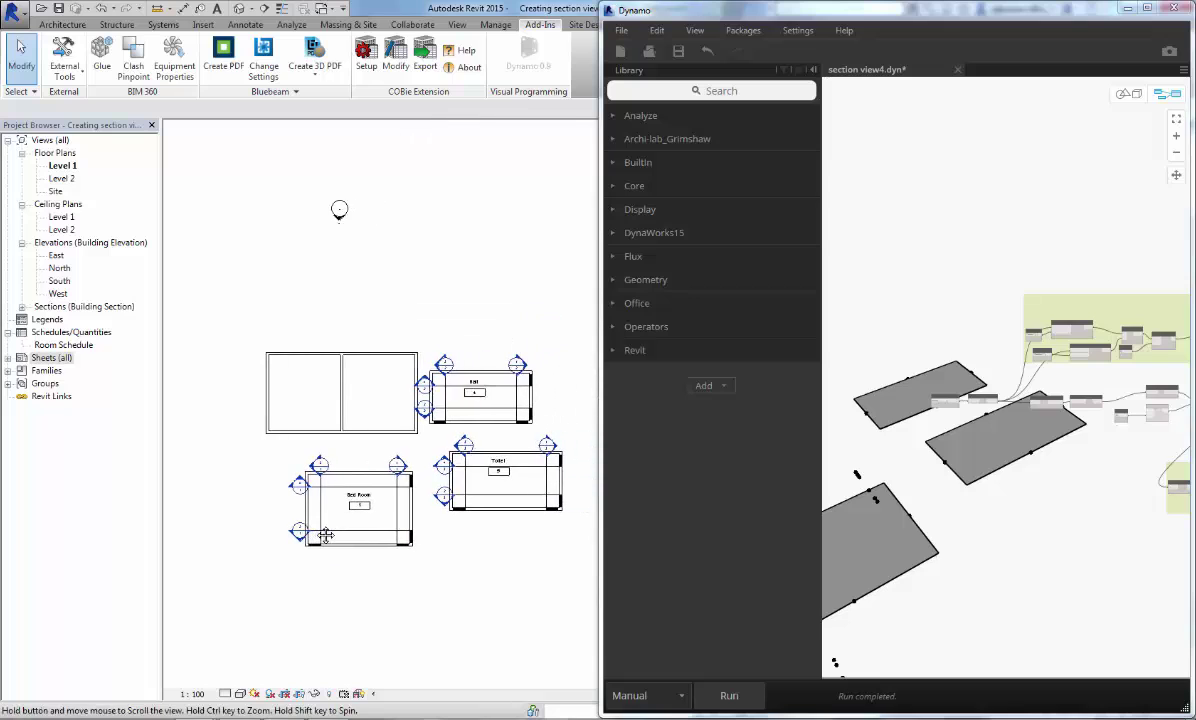
pyautogui.scroll(1, 302, 524)
pyautogui.moveTo(418, 553); pyautogui.dragTo(378, 572, button='middle')
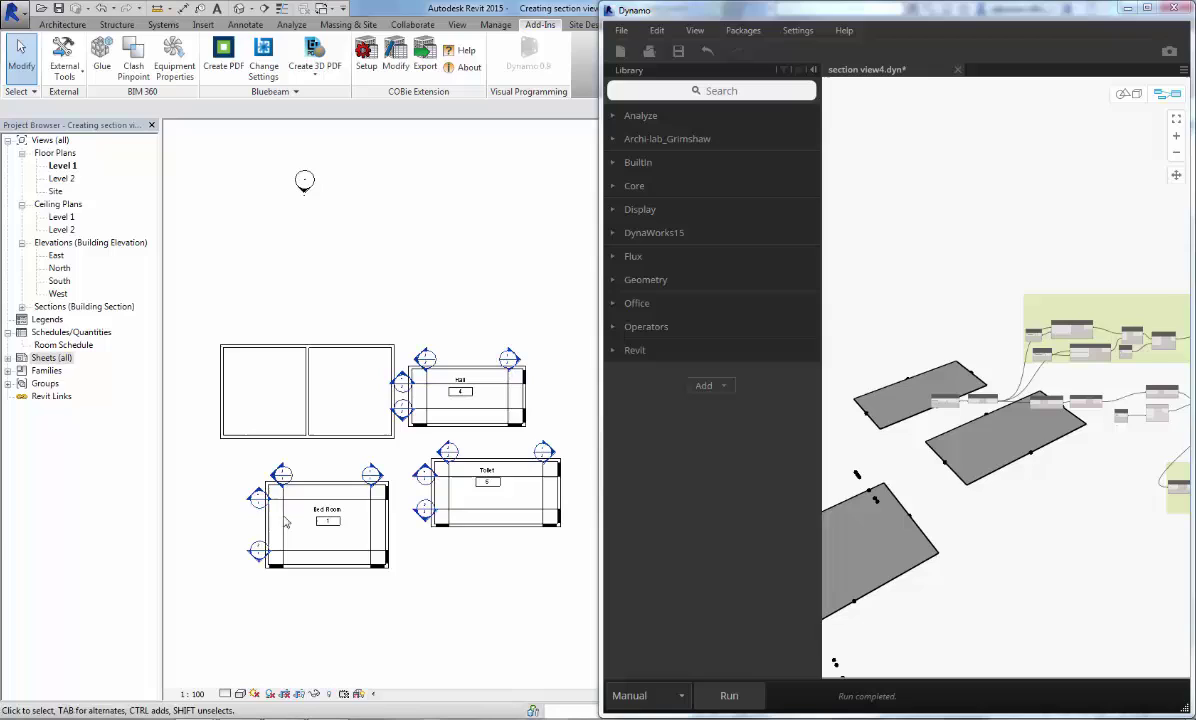
pyautogui.click(8, 358)
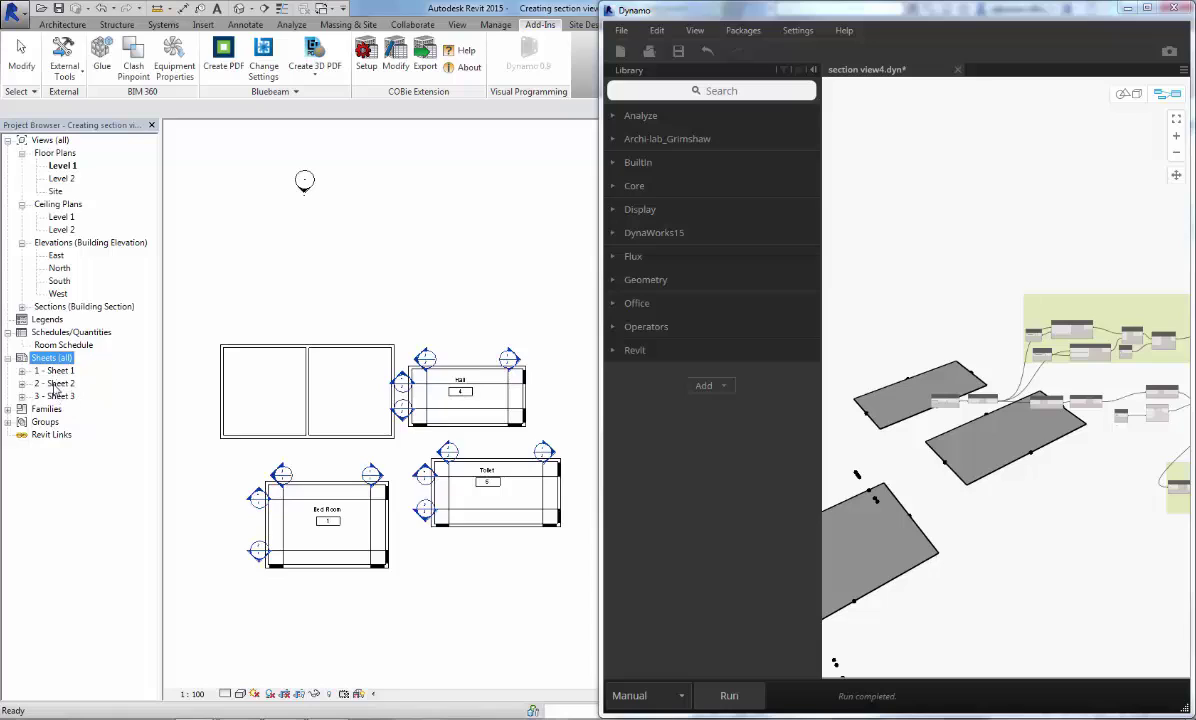
pyautogui.click(22, 307)
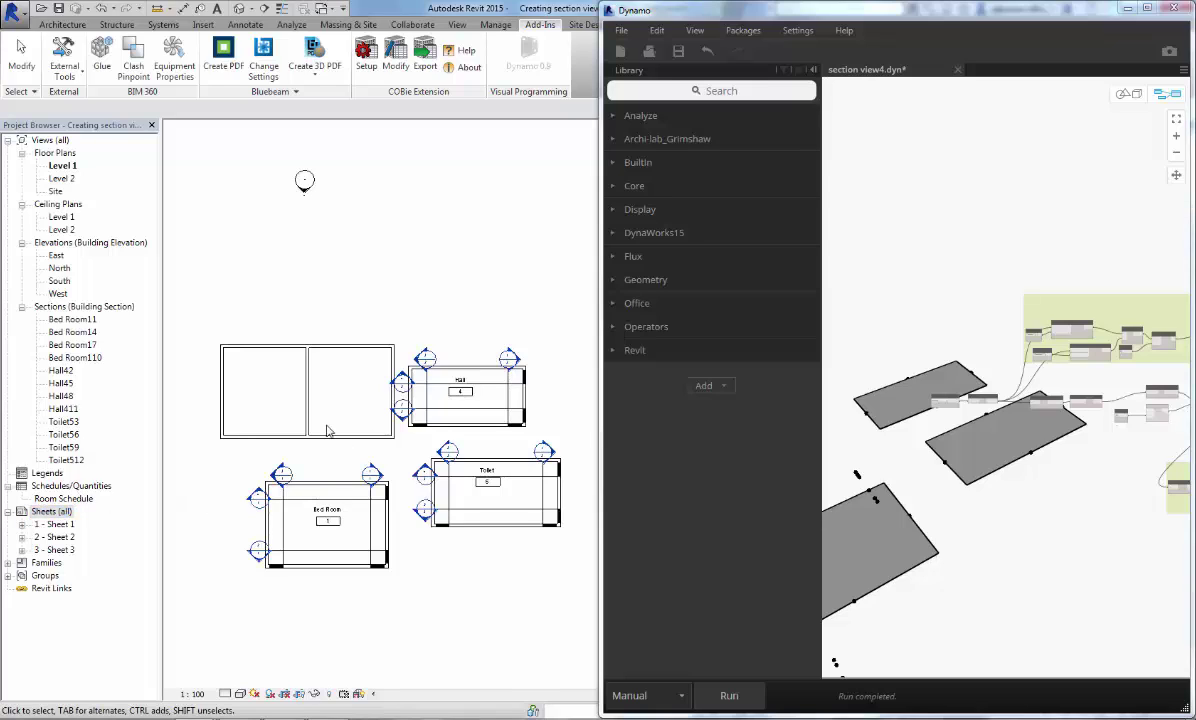
# Move the Dynamo window off more of the floor plan and place a tagged room in the left half of the divided enclosure
pyautogui.click(77, 25)
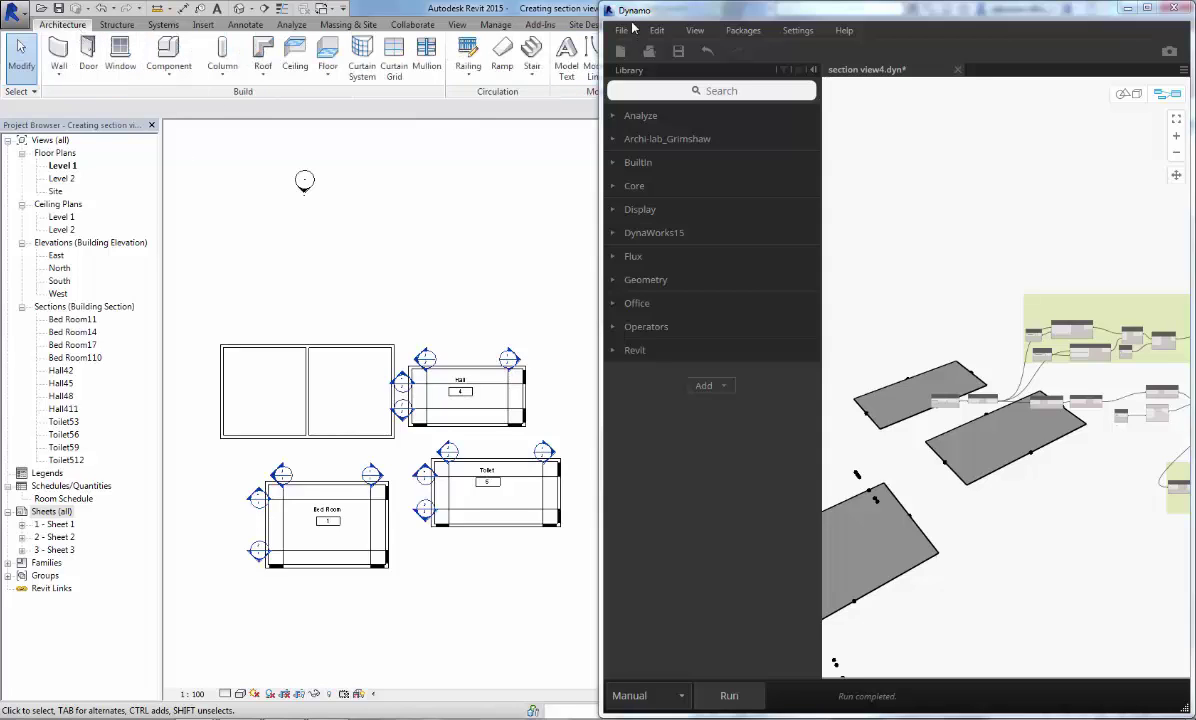
pyautogui.moveTo(644, 28); pyautogui.dragTo(761, 30)
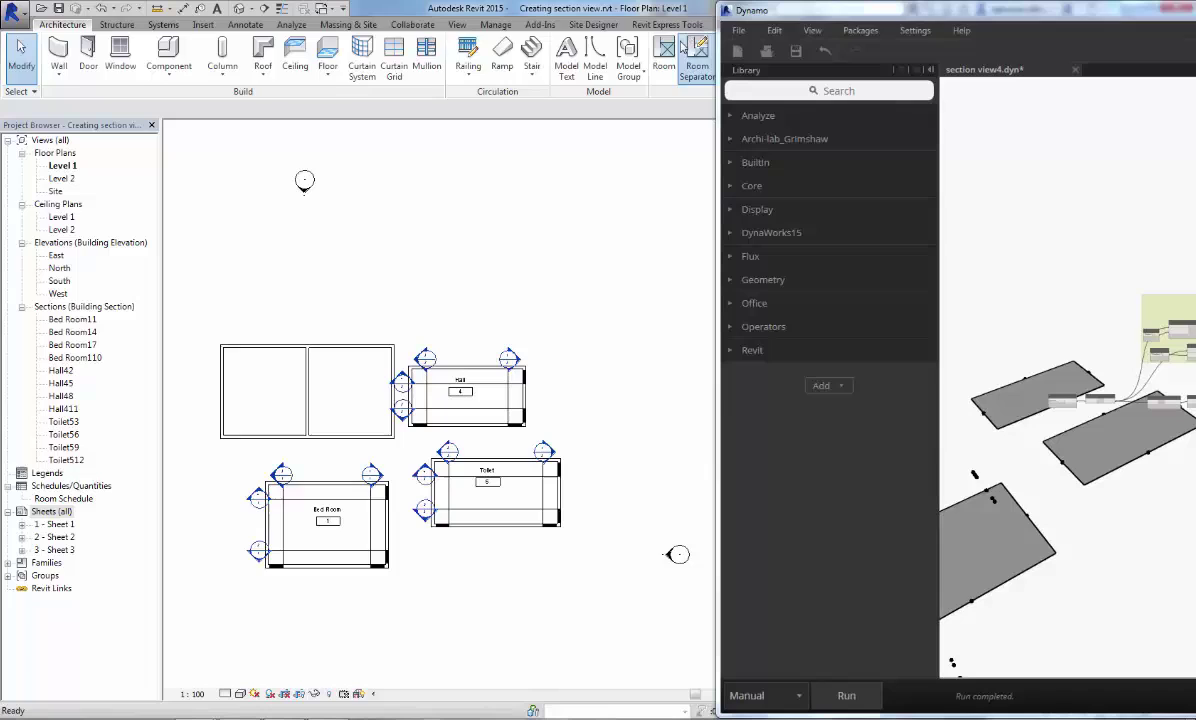
pyautogui.click(692, 50)
pyautogui.press('Escape')
pyautogui.click(620, 55)
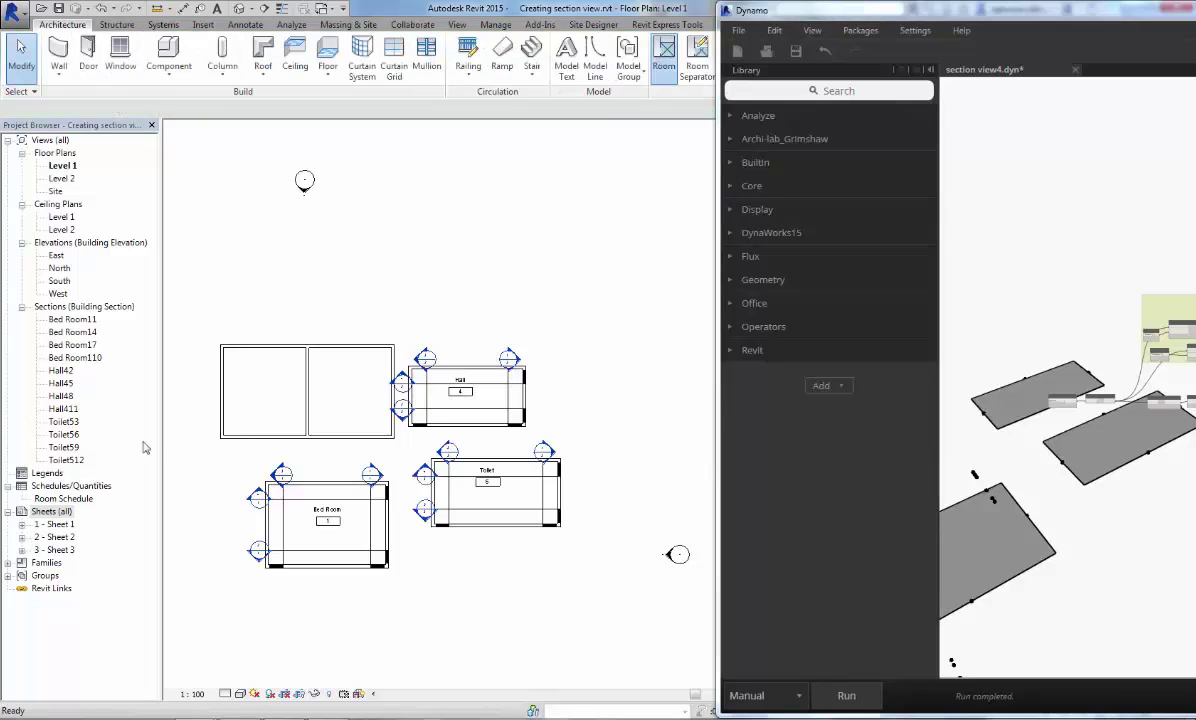
pyautogui.click(262, 398)
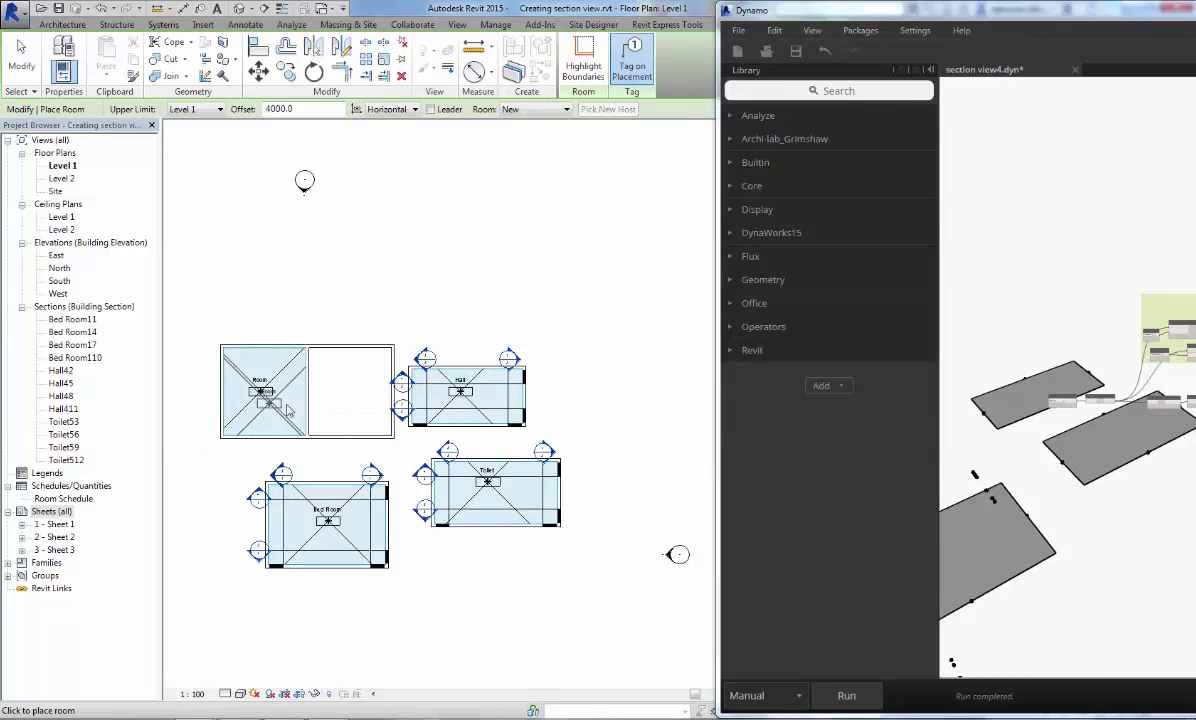
# Place a tagged room in the right half of the divided enclosure and finish placing rooms
pyautogui.click(344, 398)
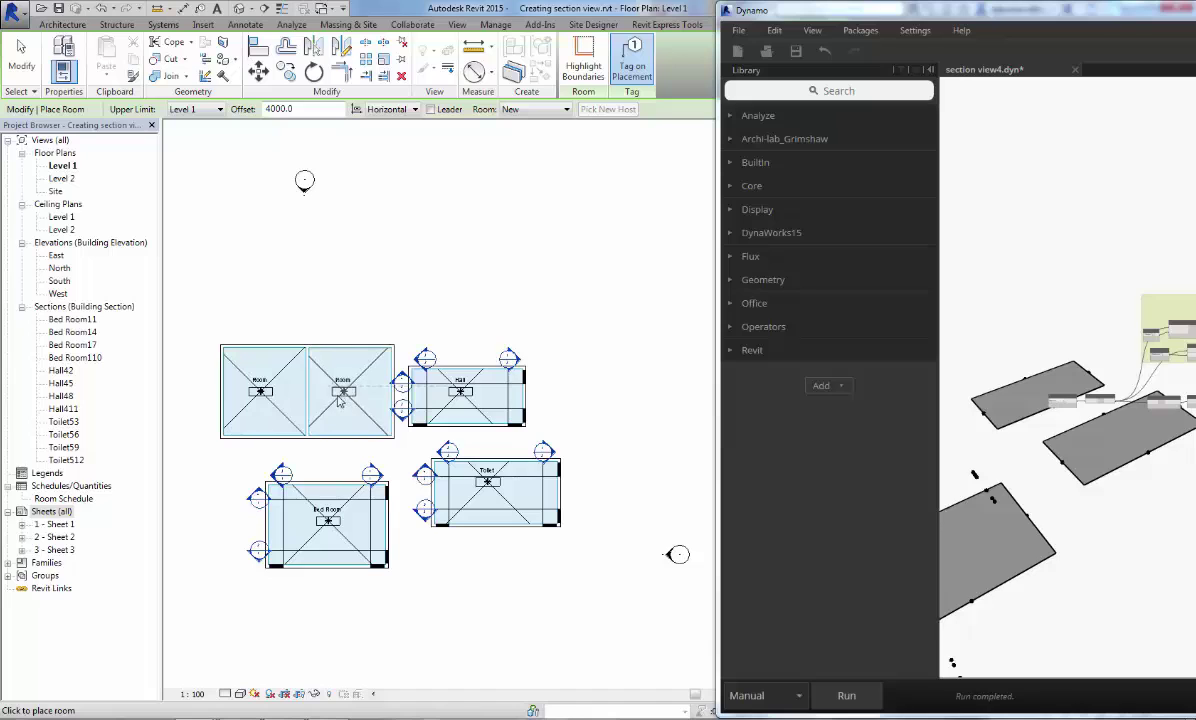
pyautogui.press('Escape')
pyautogui.press('Escape')
# Rename the room in the left half of the divided enclosure as "Bed Room 1" through its room tag
pyautogui.click(260, 390)
pyautogui.click(260, 379)
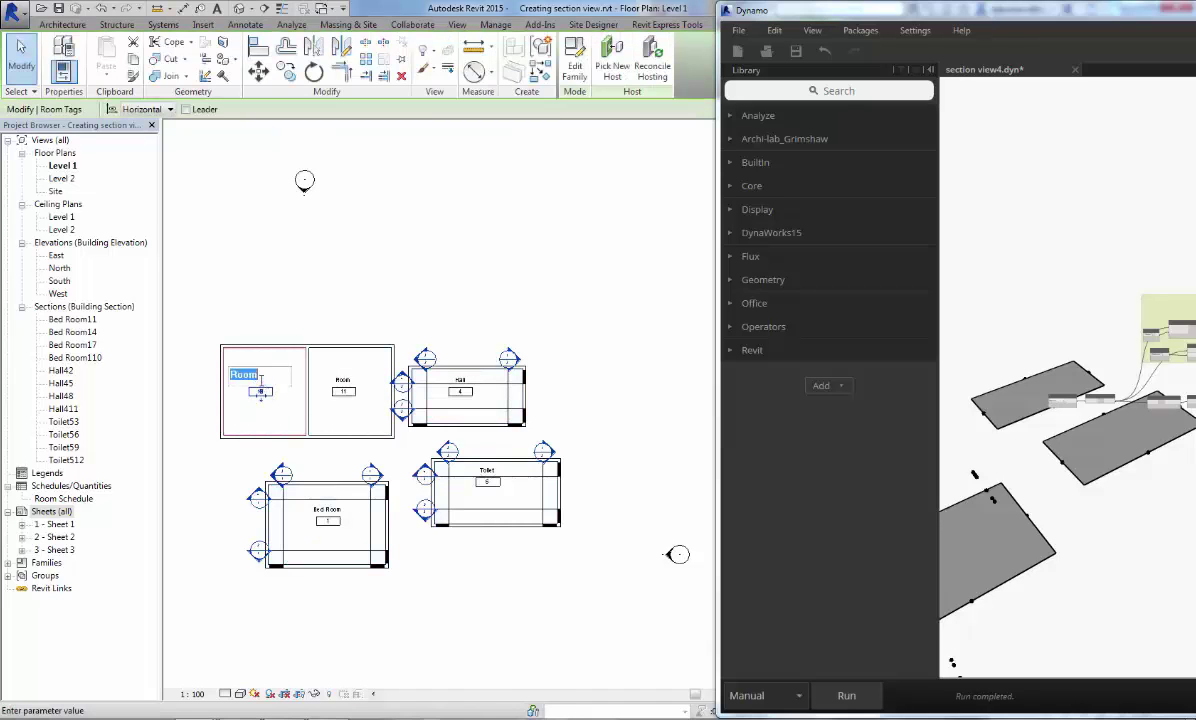
pyautogui.write('Bed Ro')
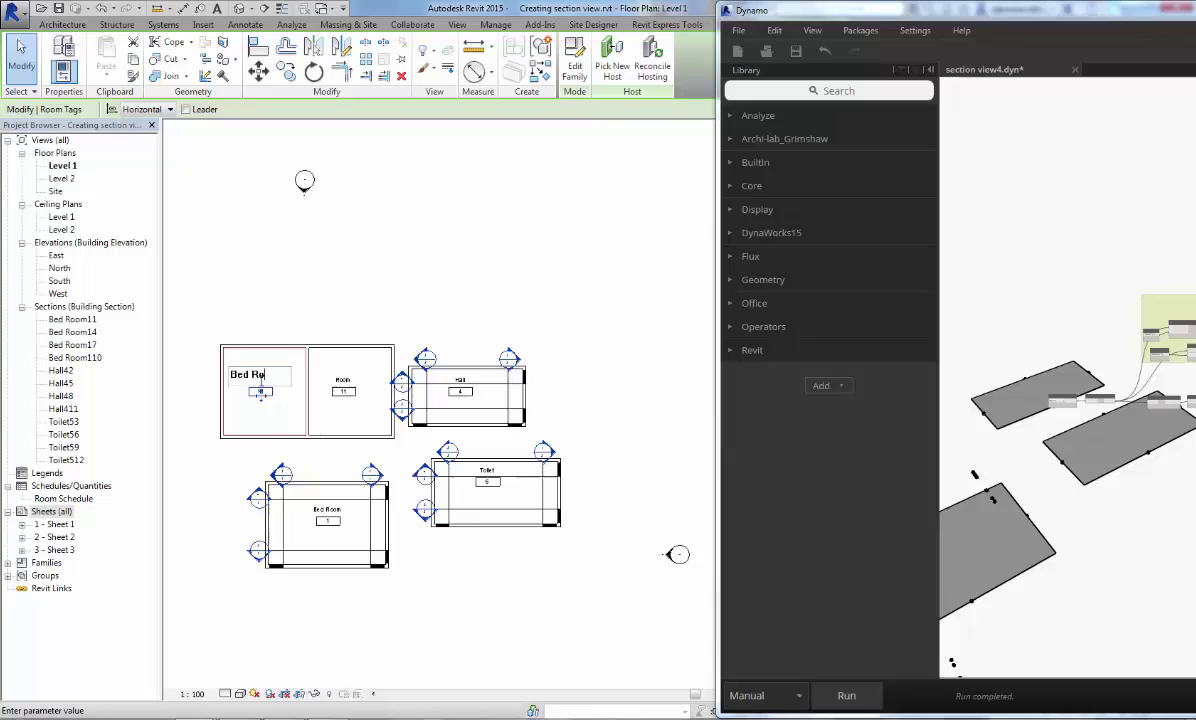
pyautogui.write('om 1')
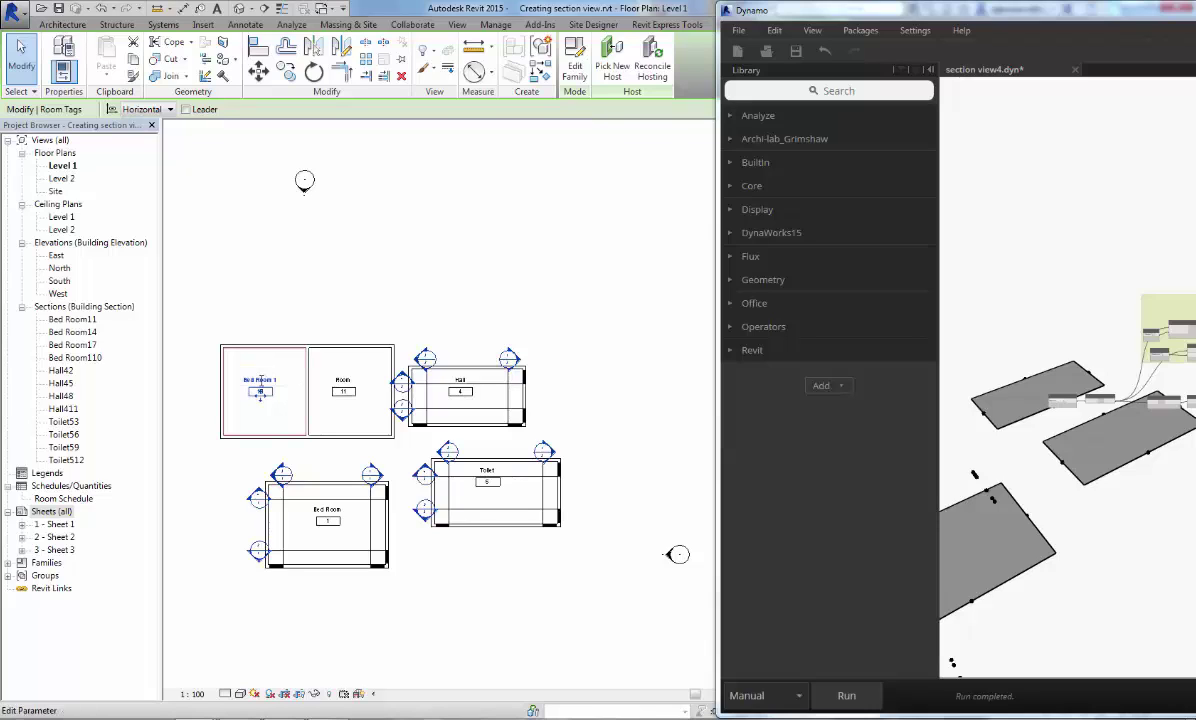
pyautogui.press('Return')
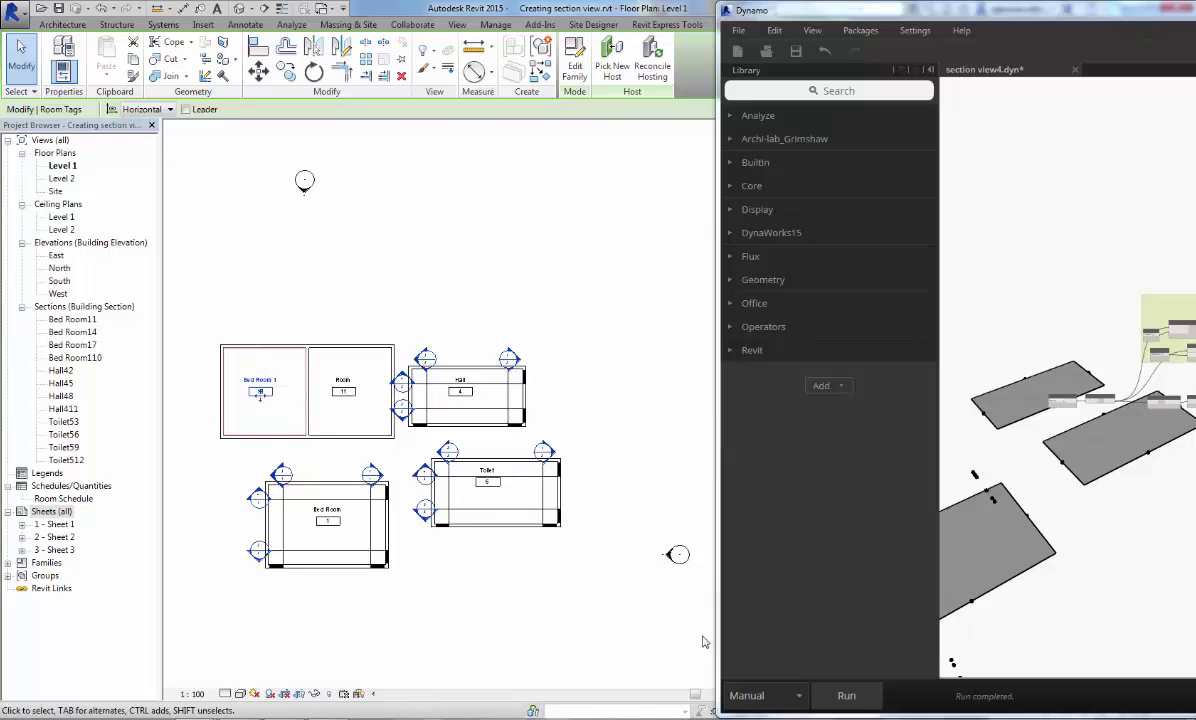
# Run the section view graph again for the added rooms and look through the generated building sections
pyautogui.click(847, 694)
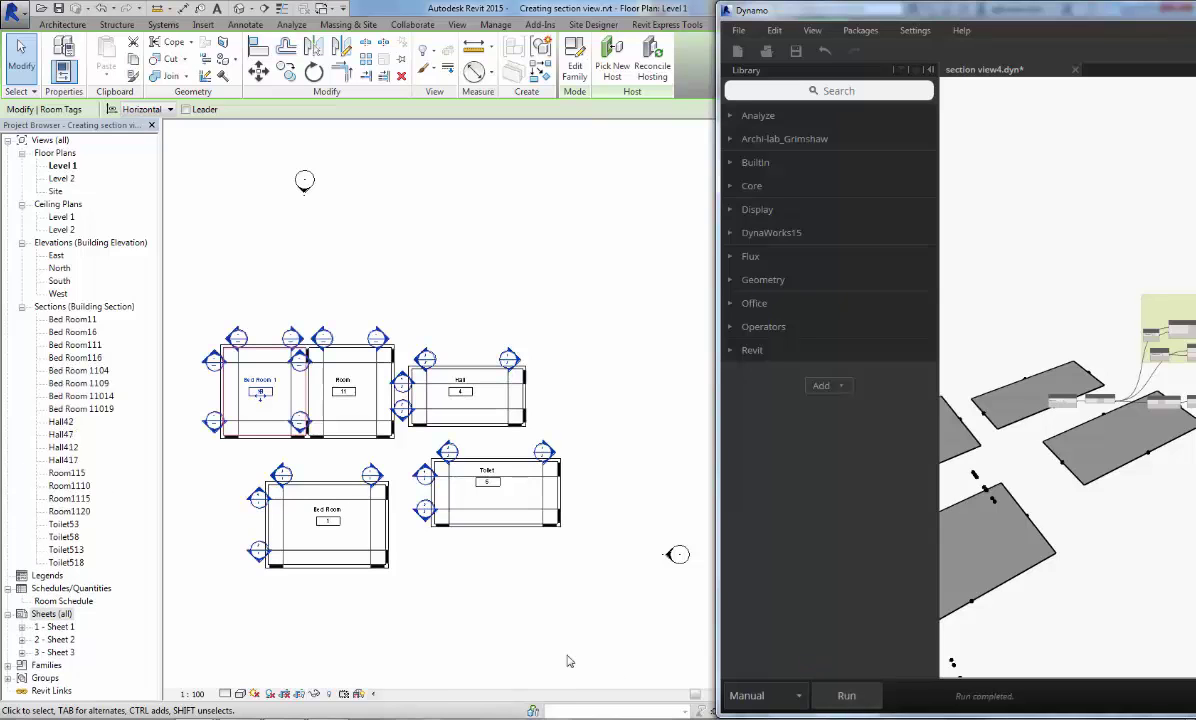
pyautogui.click(72, 344)
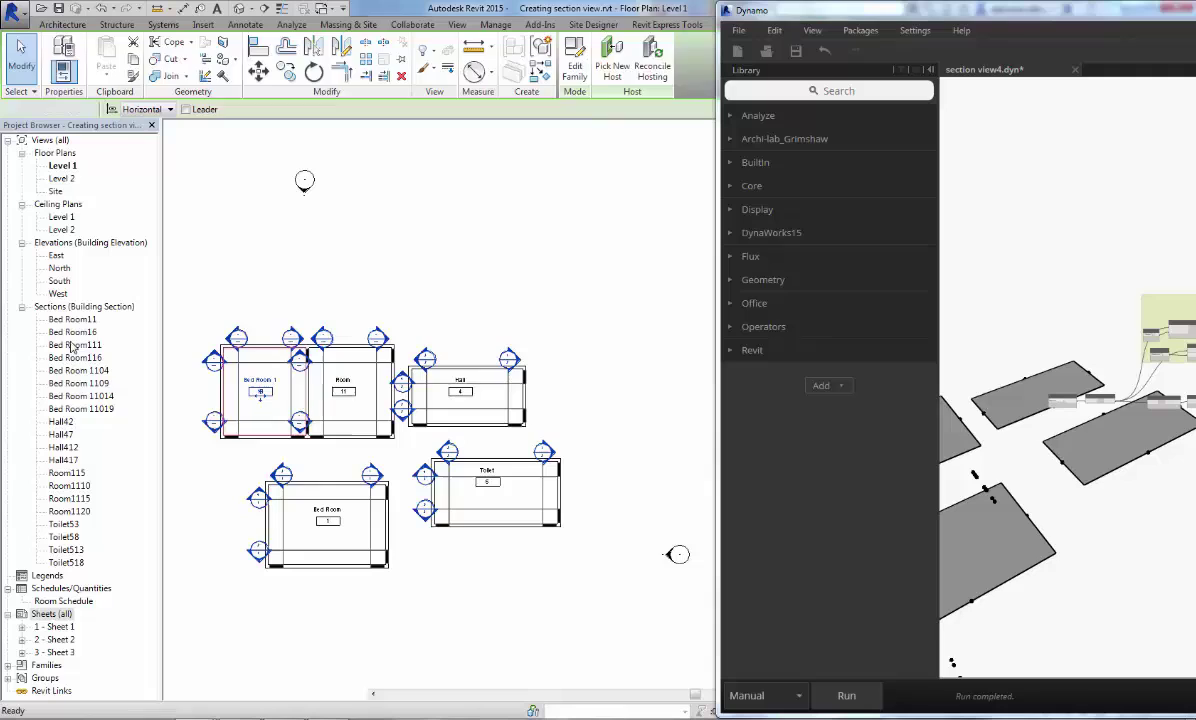
pyautogui.click(80, 396)
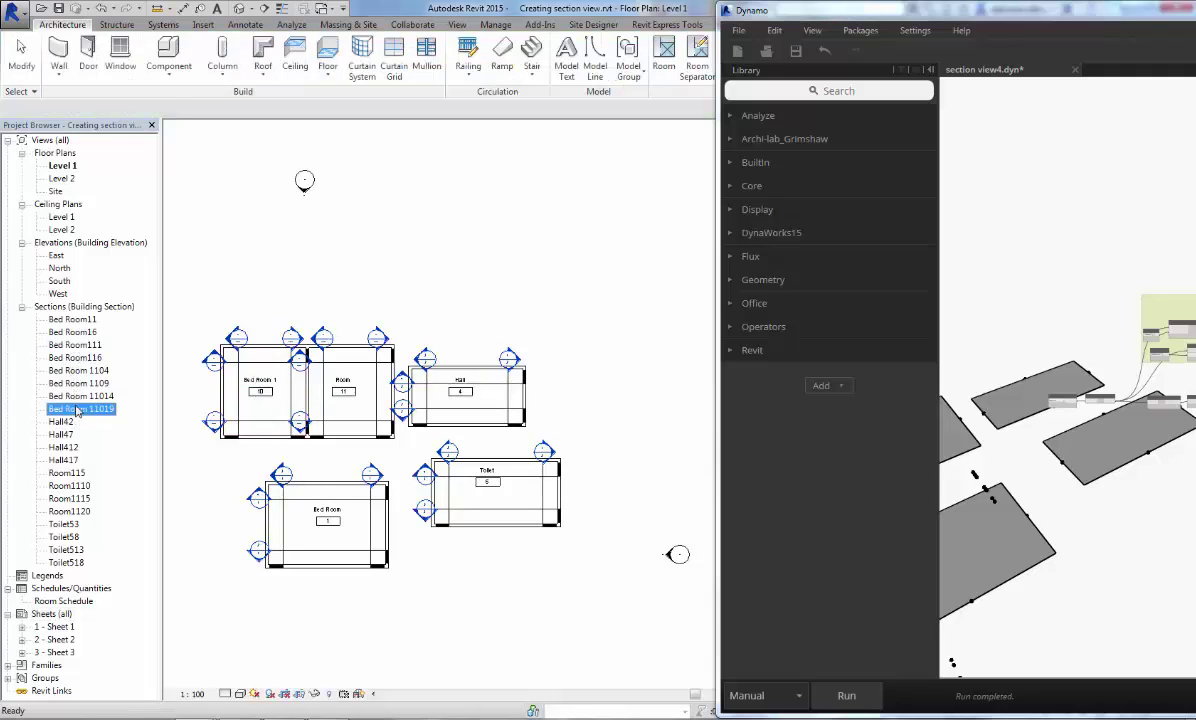
# Open the Bed Room 1104 section view and examine its section marks and the extent of the room
pyautogui.doubleClick(80, 370)
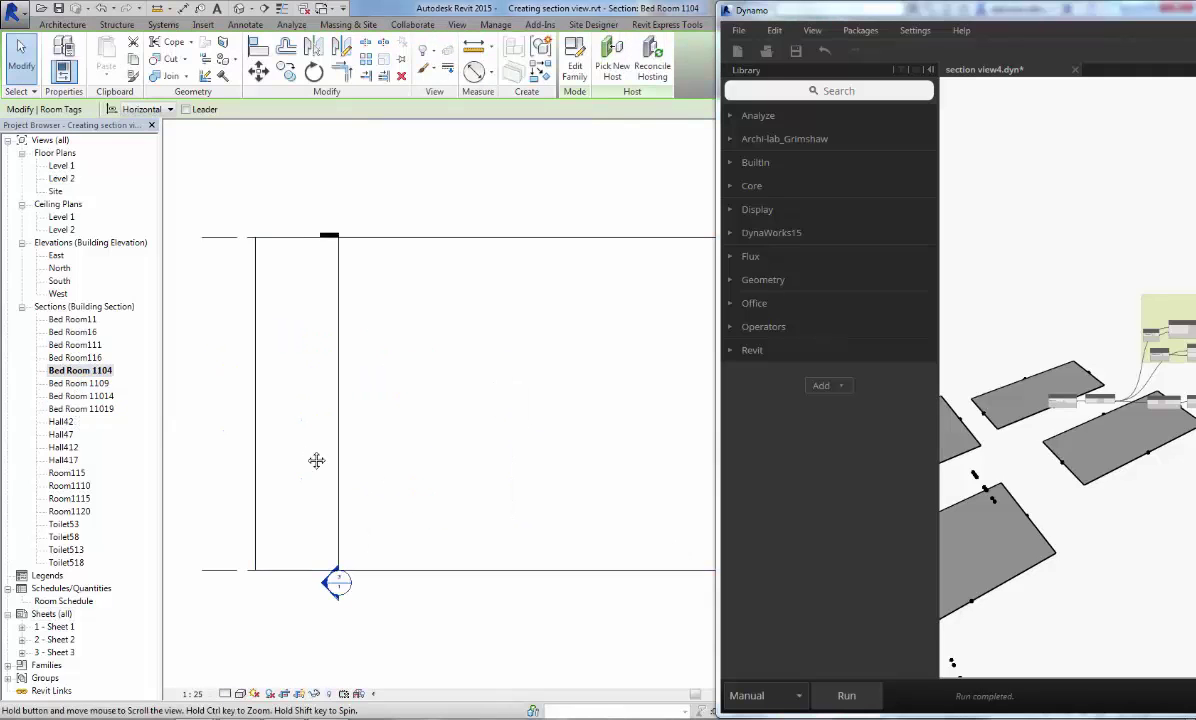
pyautogui.scroll(-3, 300, 455)
pyautogui.moveTo(361, 470); pyautogui.dragTo(414, 478, button='middle')
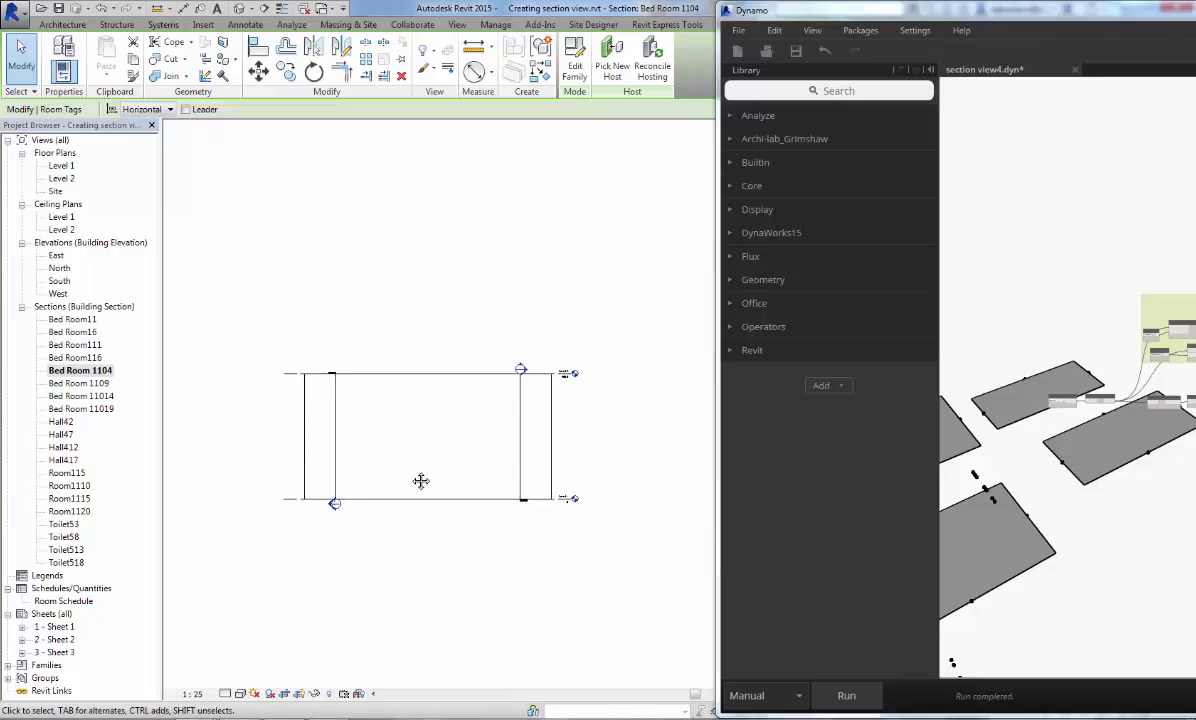
pyautogui.click(320, 434)
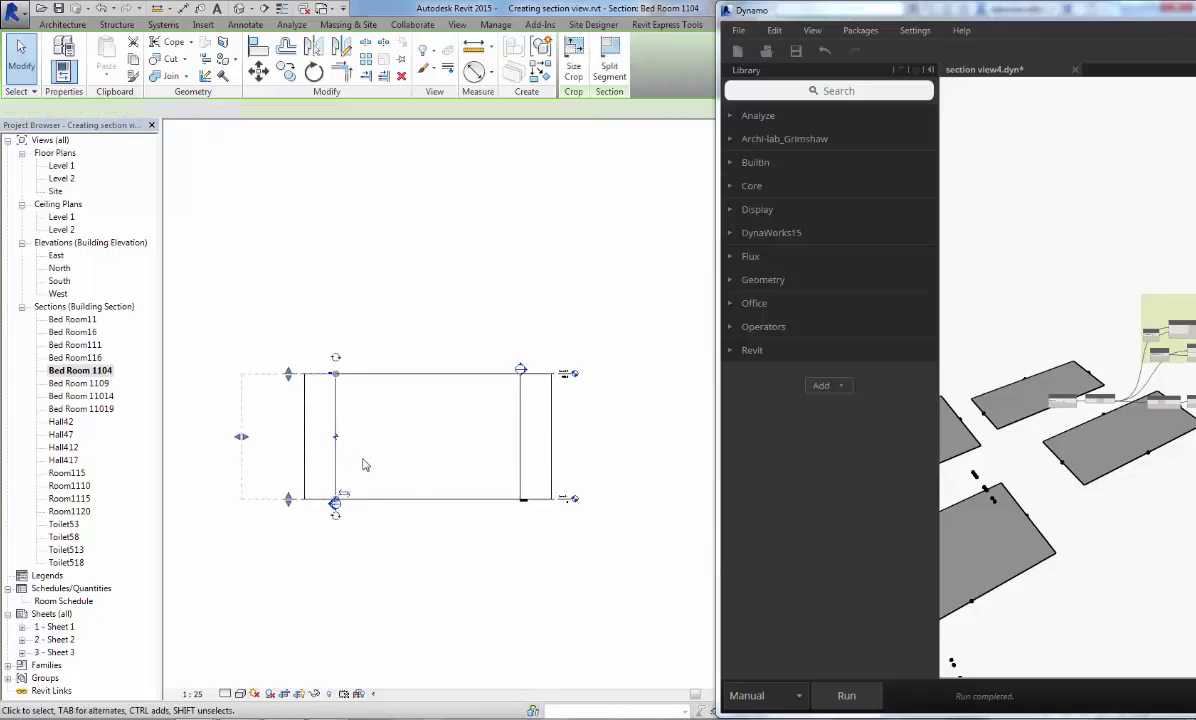
pyautogui.press('Escape')
pyautogui.click(411, 466)
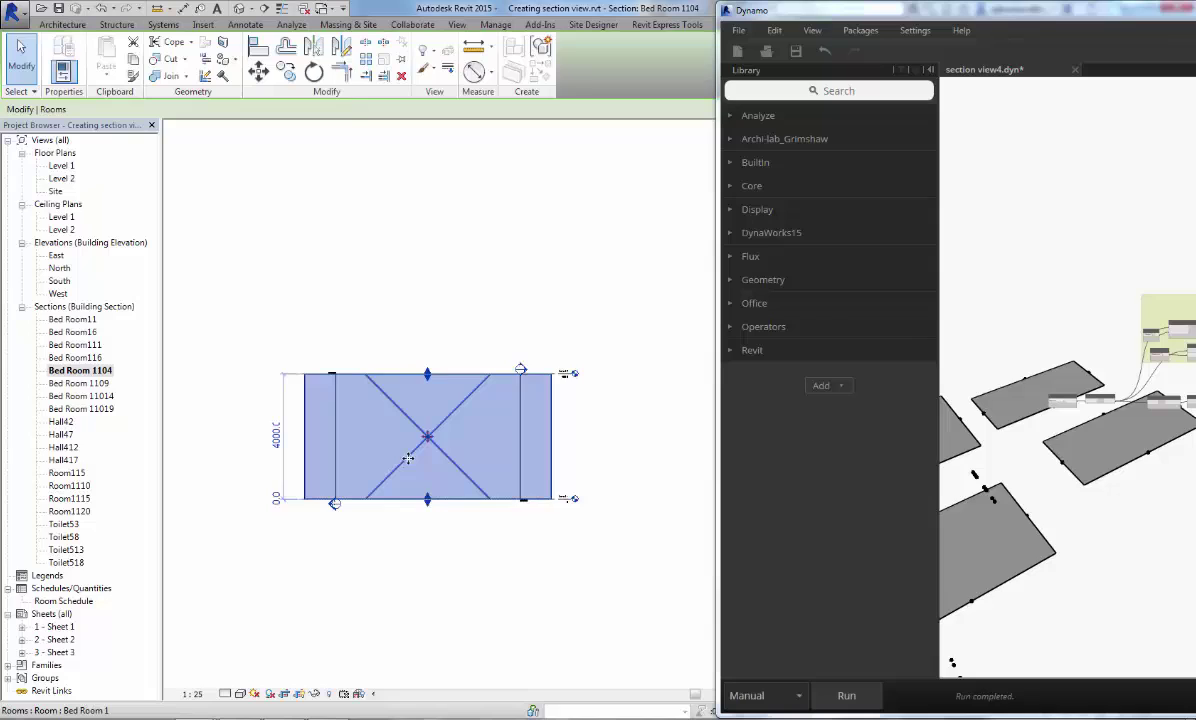
pyautogui.scroll(1, 412, 470)
pyautogui.press('Escape')
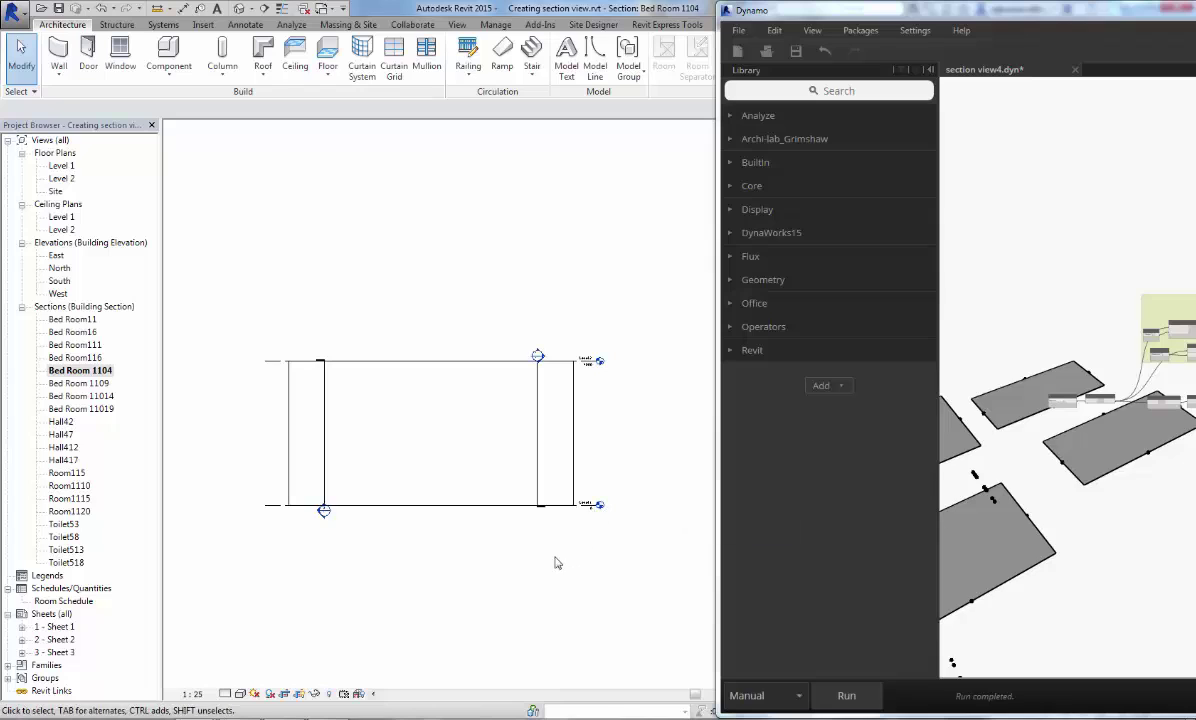
pyautogui.scroll(-1, 536, 541)
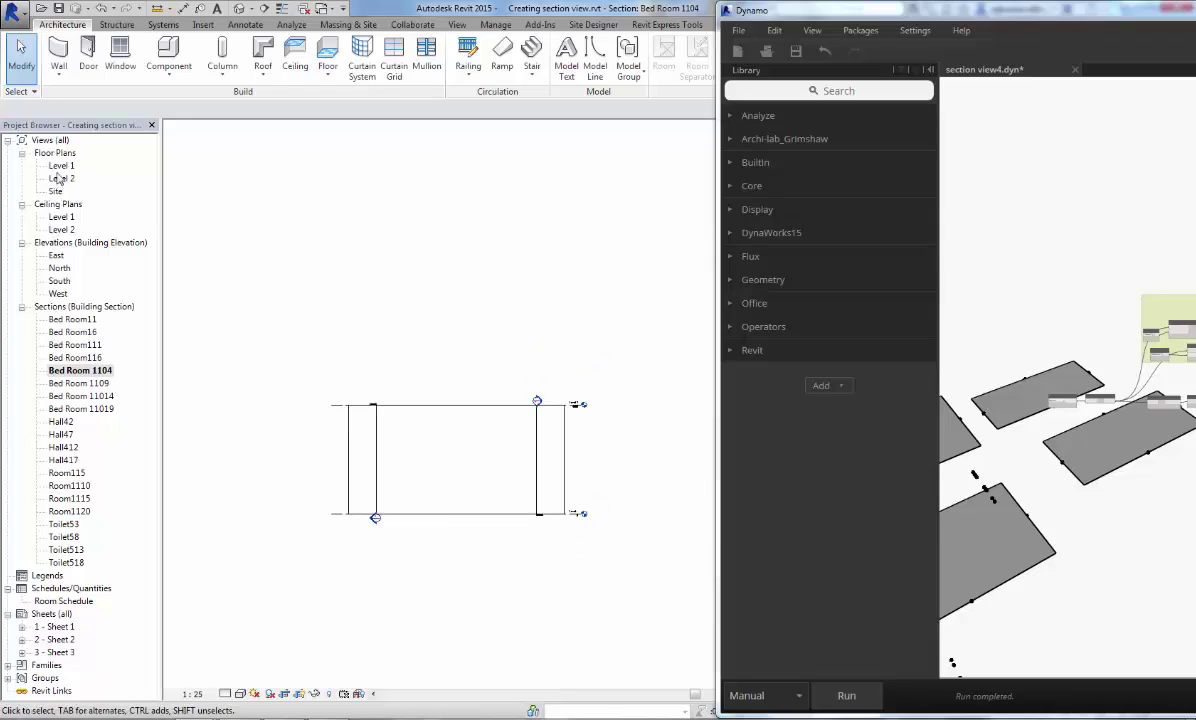
# Return to the Level 1 floor plan, and open Sheet 1 to examine the section views placed on it
pyautogui.doubleClick(61, 165)
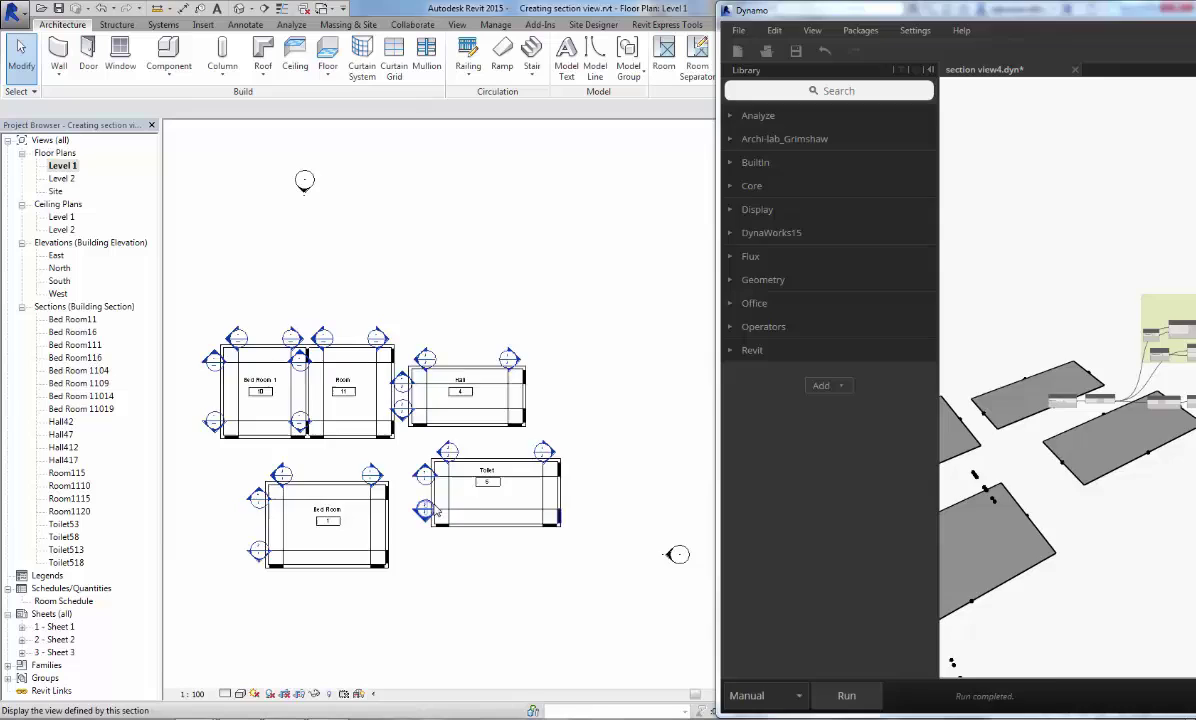
pyautogui.click(55, 626)
pyautogui.doubleClick(70, 627)
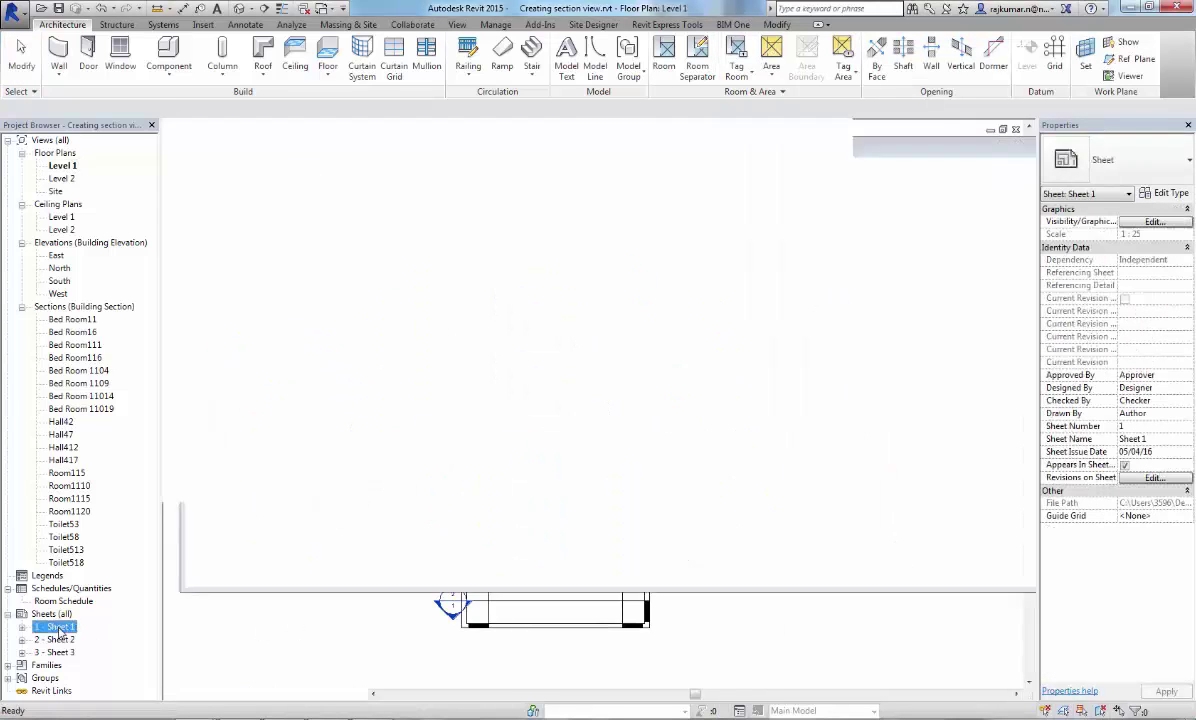
pyautogui.scroll(4, 580, 575)
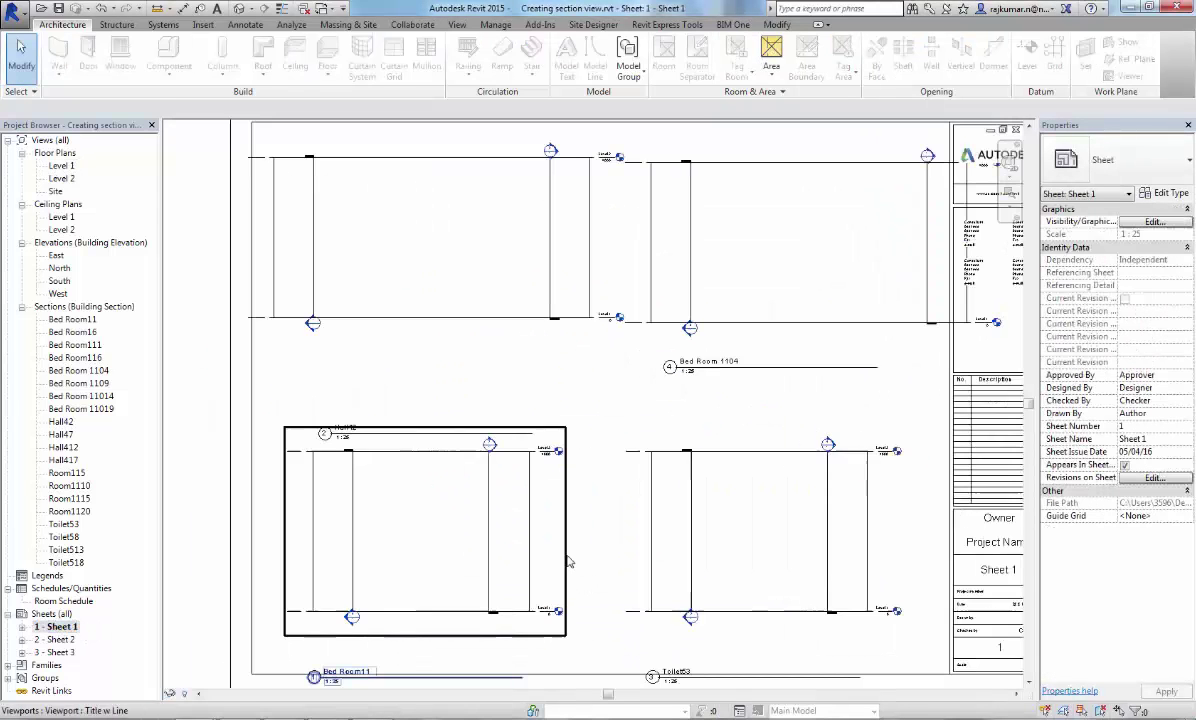